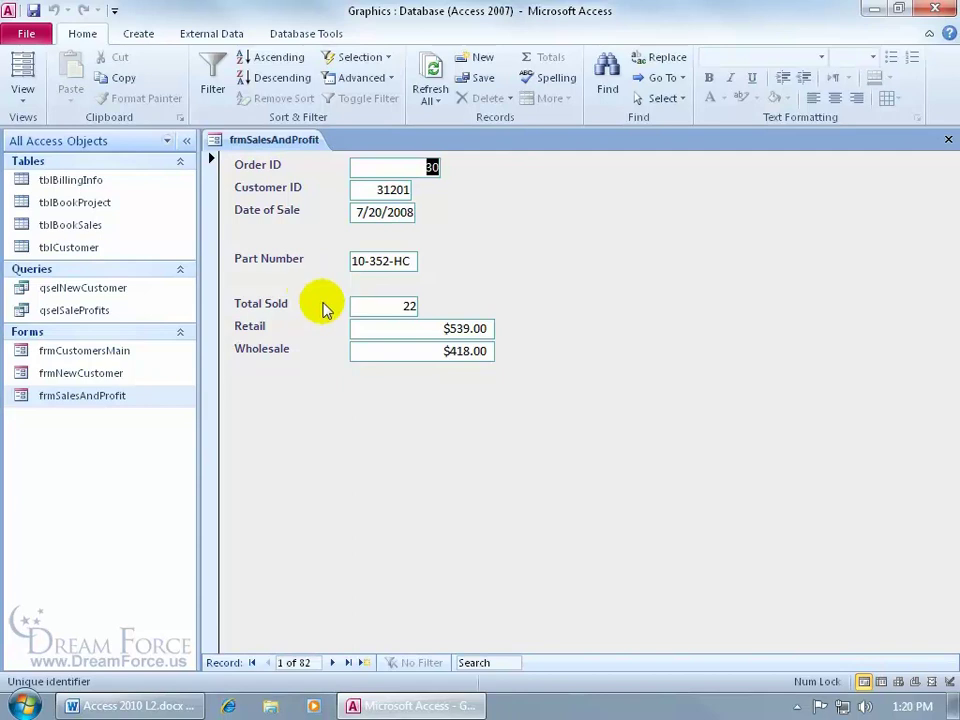
# Switch the frmSalesAndProfit form to Design View.
pyautogui.rightClick(530, 268)
pyautogui.click(540, 319)
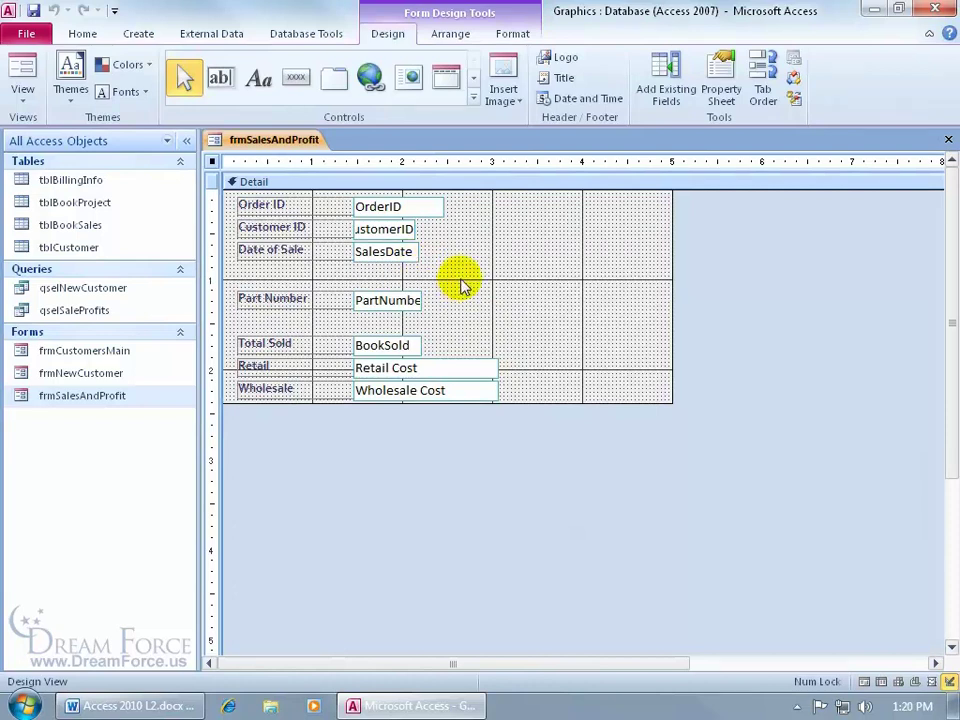
pyautogui.click(405, 253)
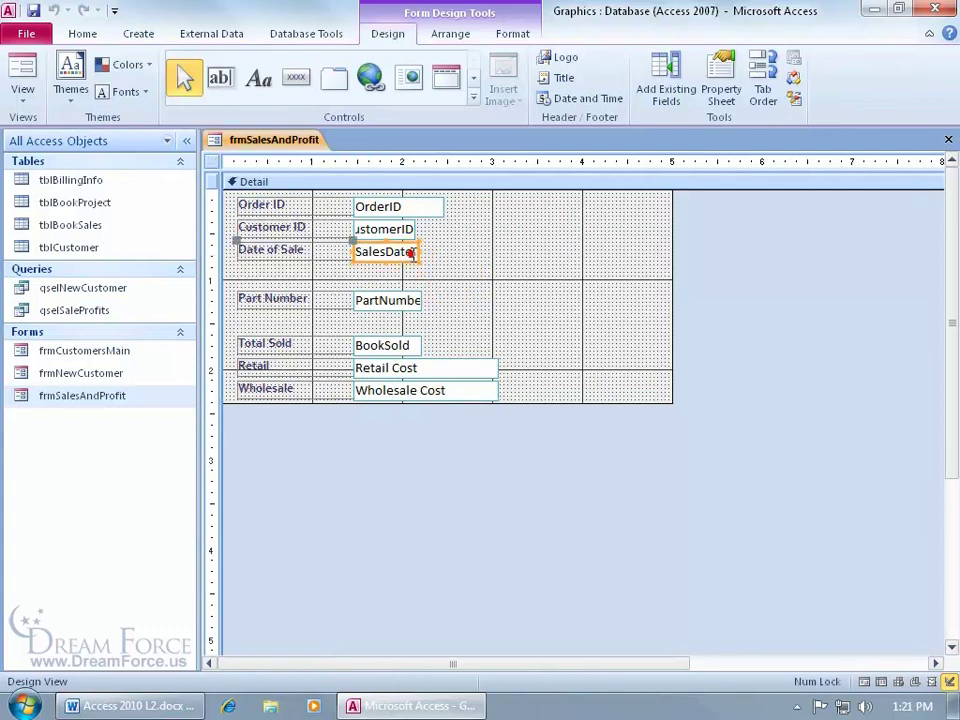
pyautogui.keyDown('shift'); pyautogui.click(392, 228); pyautogui.keyUp('shift')
pyautogui.click(458, 260)
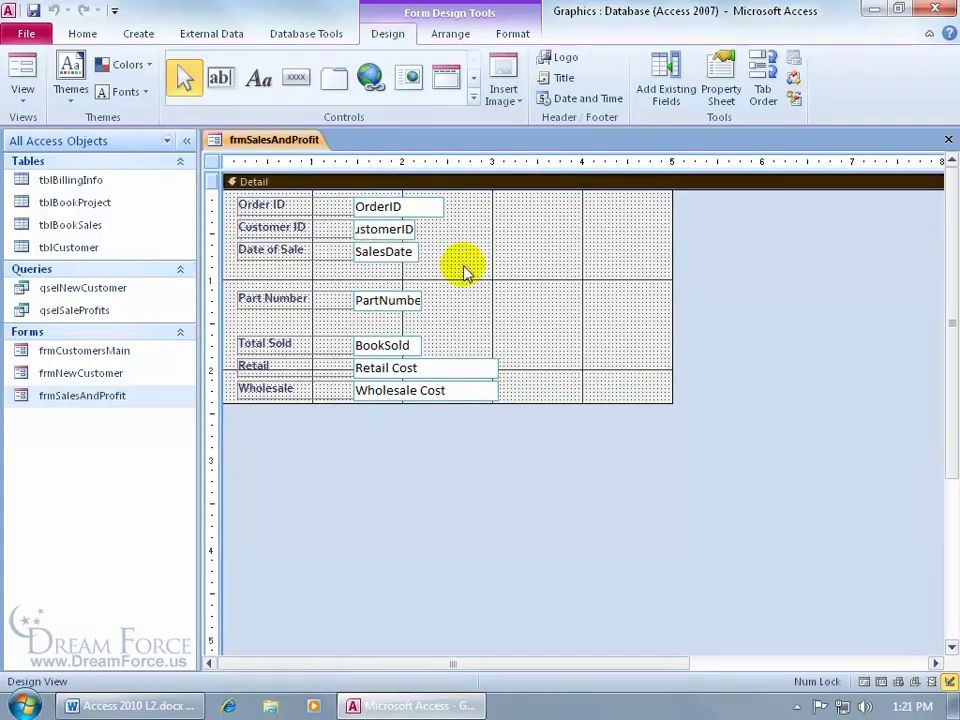
# Group the Order ID, Customer ID and Date of Sale controls, test moving the group across the form, and undo the move.
pyautogui.moveTo(482, 272); pyautogui.dragTo(233, 198)
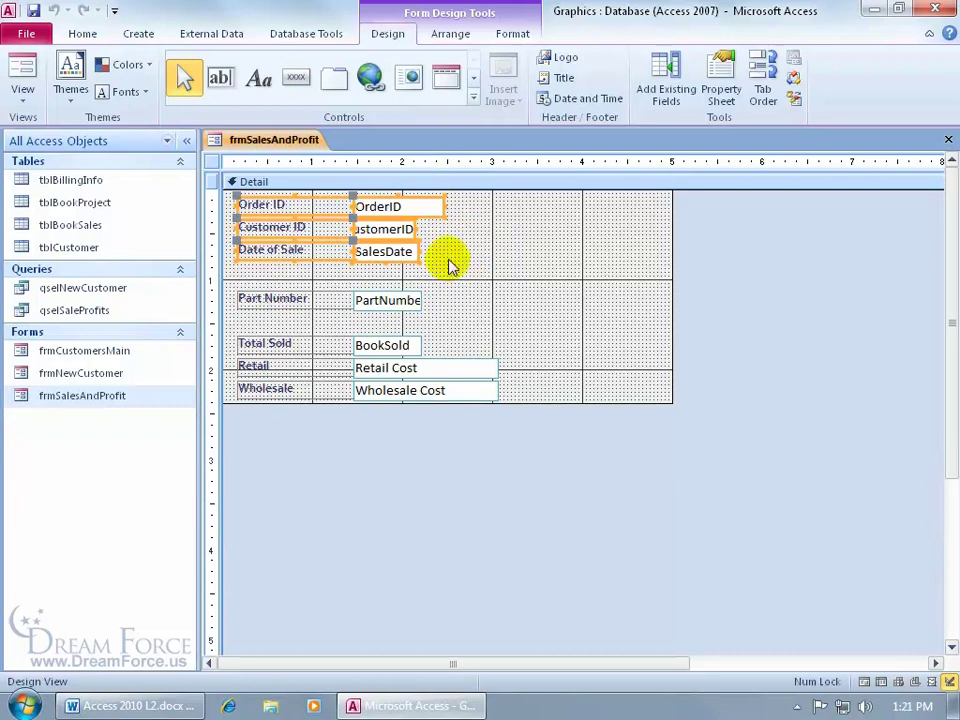
pyautogui.click(454, 34)
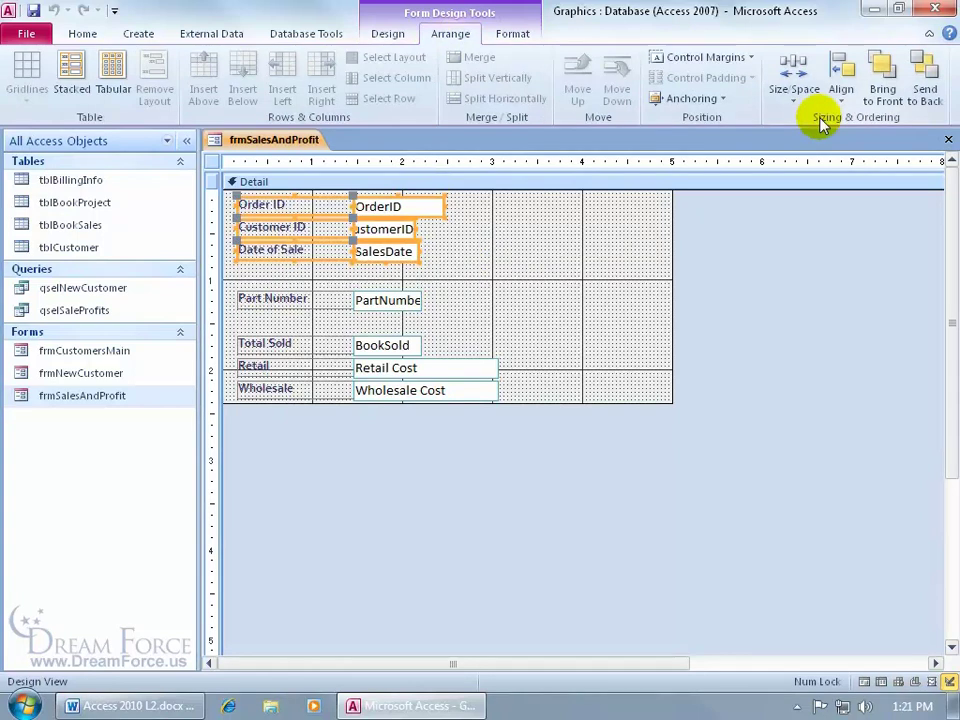
pyautogui.click(786, 90)
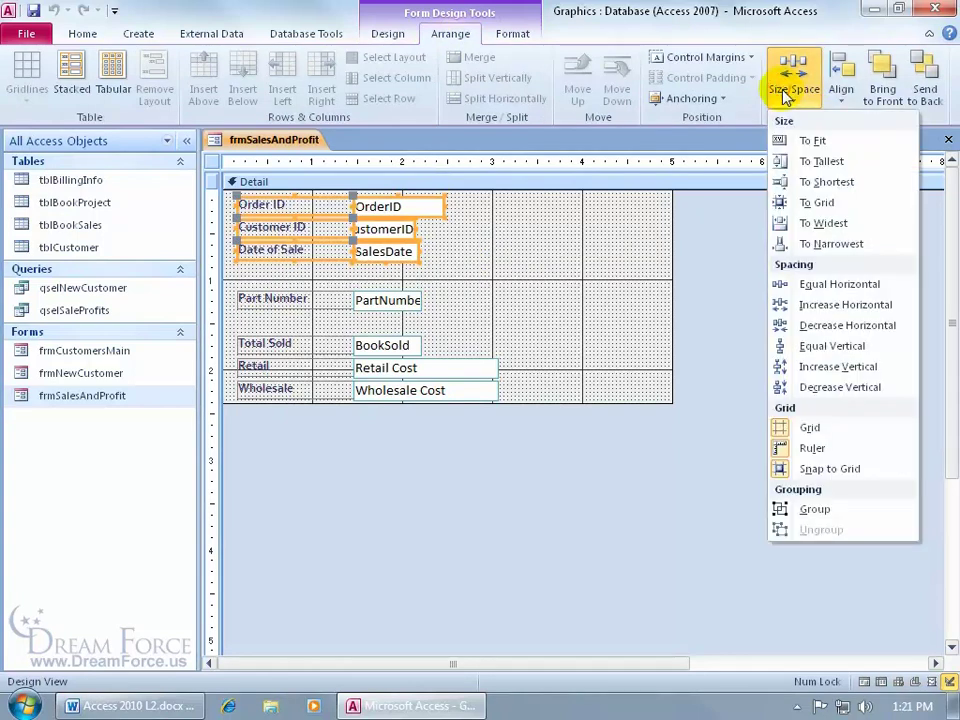
pyautogui.click(803, 511)
pyautogui.click(538, 251)
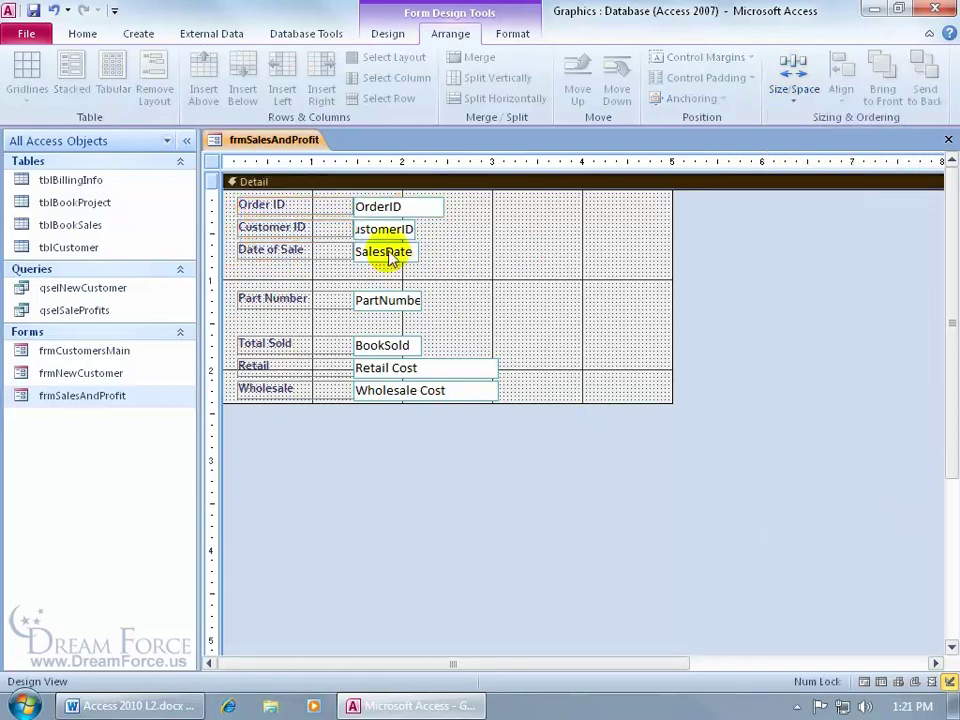
pyautogui.moveTo(390, 258); pyautogui.dragTo(555, 303)
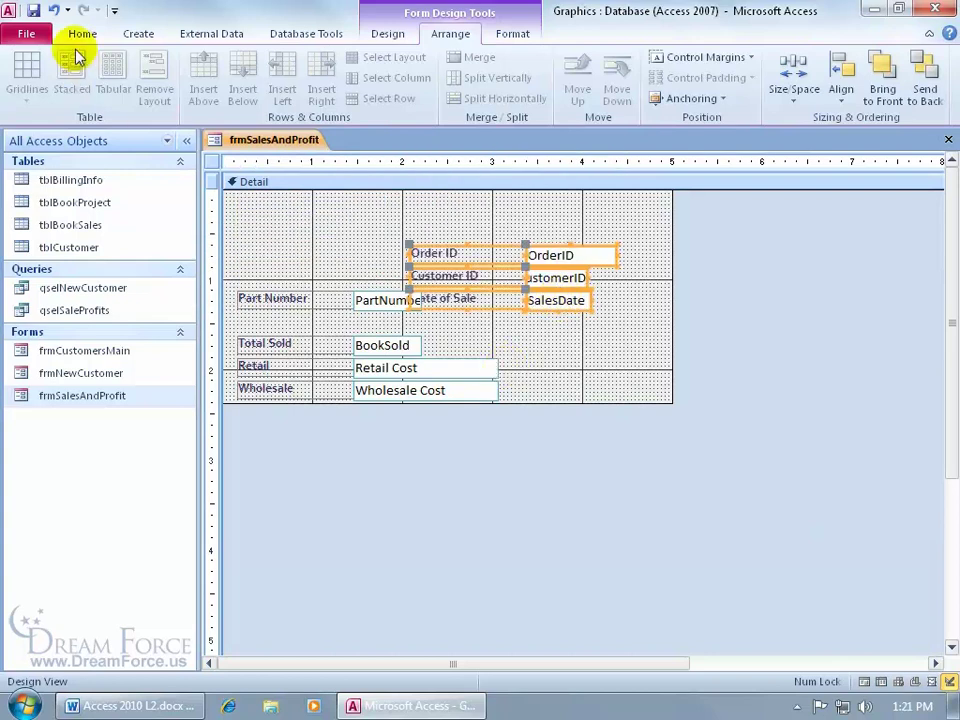
pyautogui.click(53, 10)
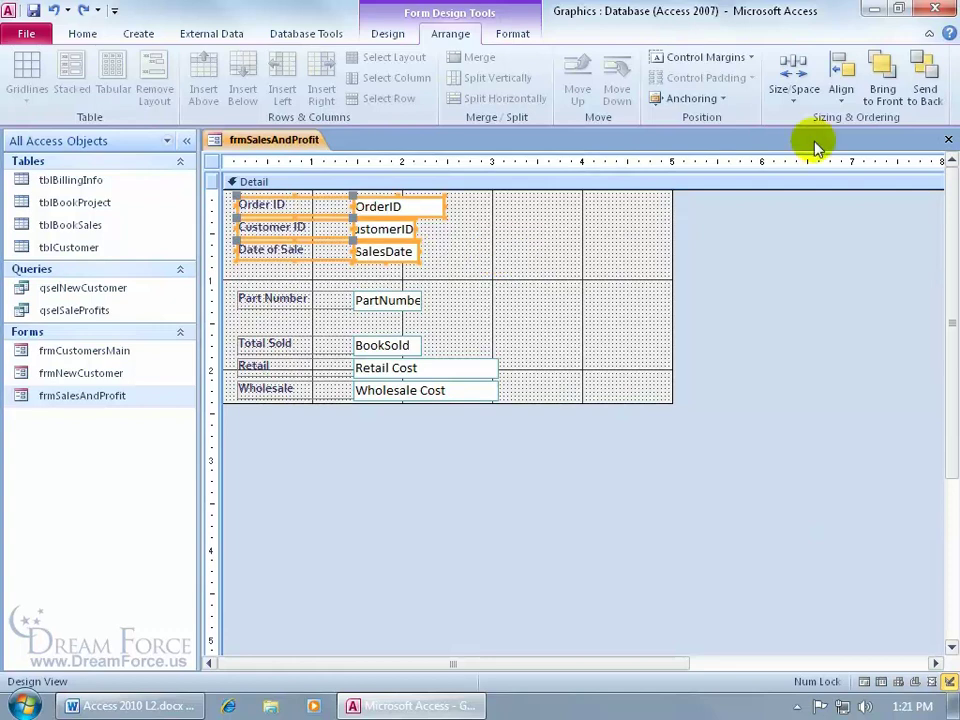
# Ungroup the Order ID, Customer ID and Date of Sale controls and deselect them.
pyautogui.click(797, 90)
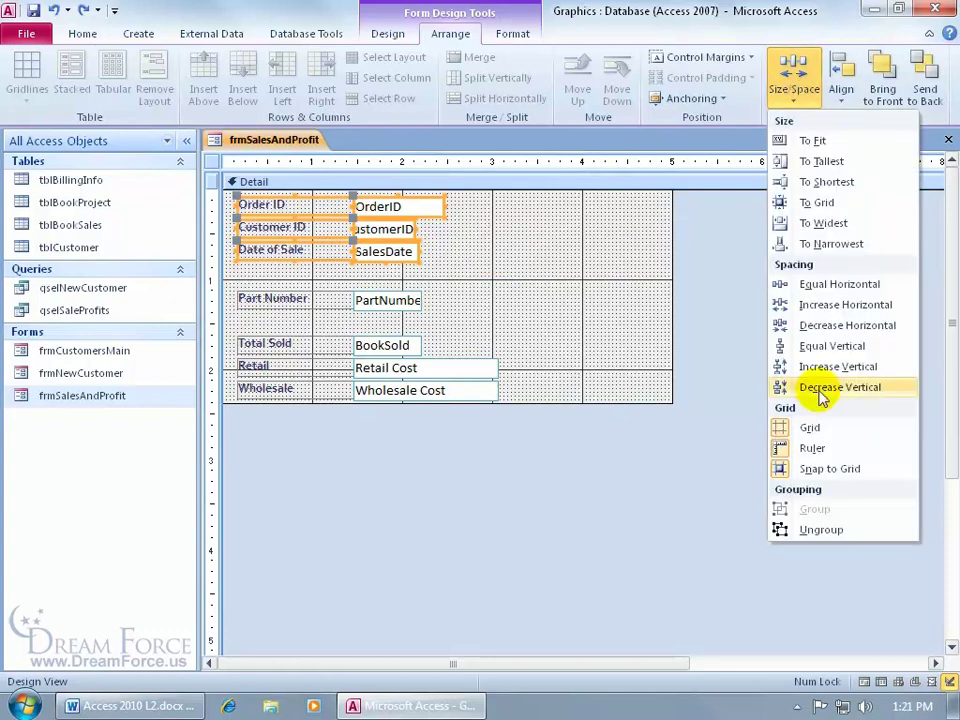
pyautogui.click(818, 530)
pyautogui.click(598, 242)
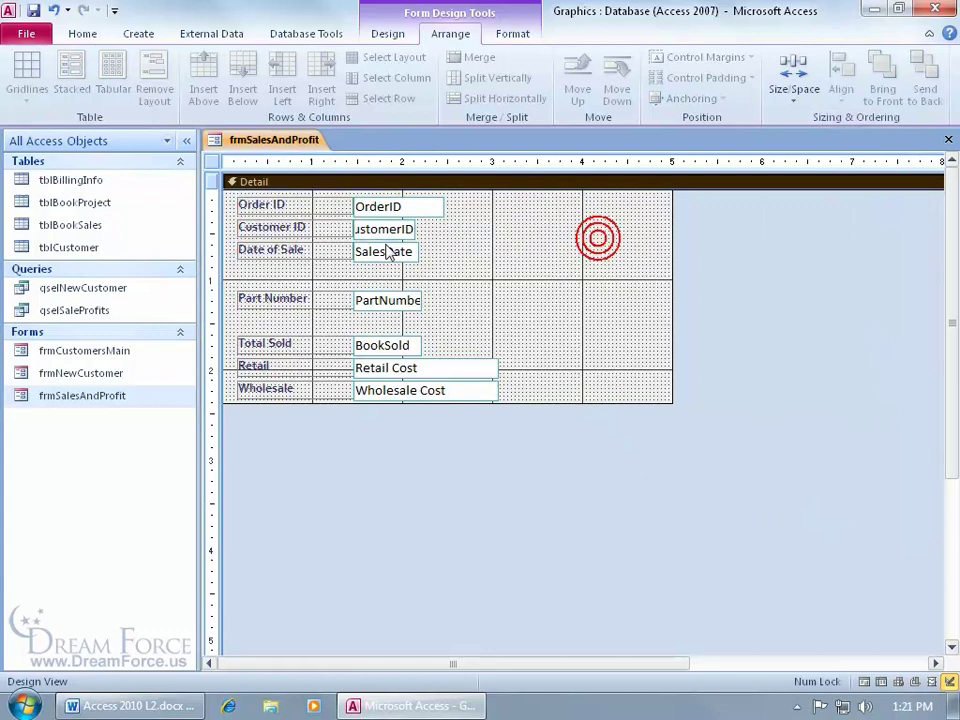
# Test moving the SalesDate field on its own with its label, and undo that move.
pyautogui.click(383, 253)
pyautogui.moveTo(383, 253); pyautogui.dragTo(505, 296)
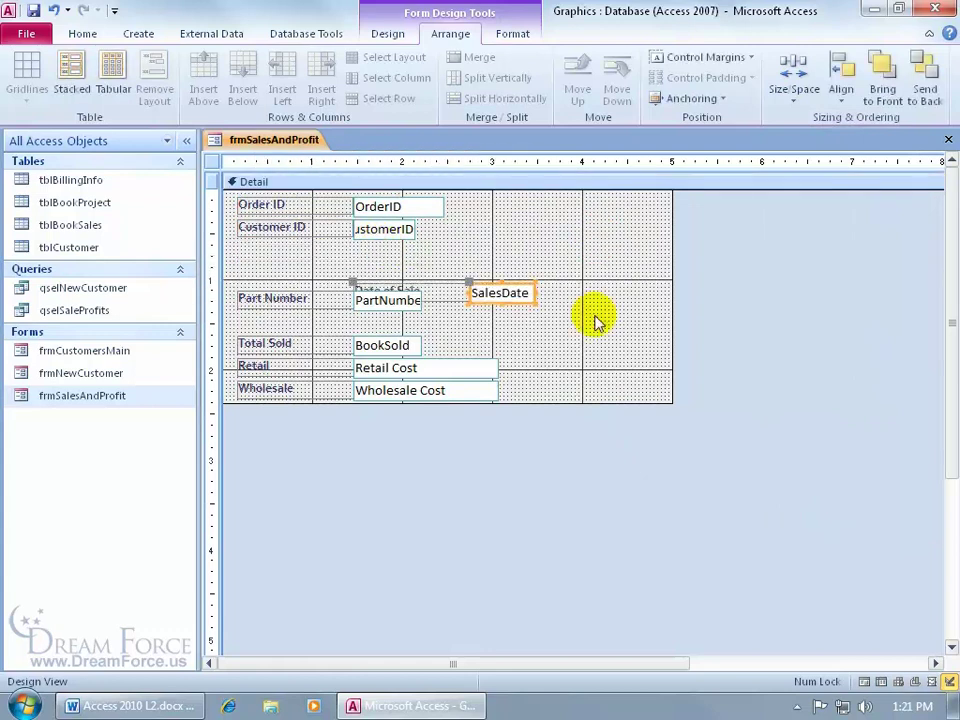
pyautogui.click(55, 11)
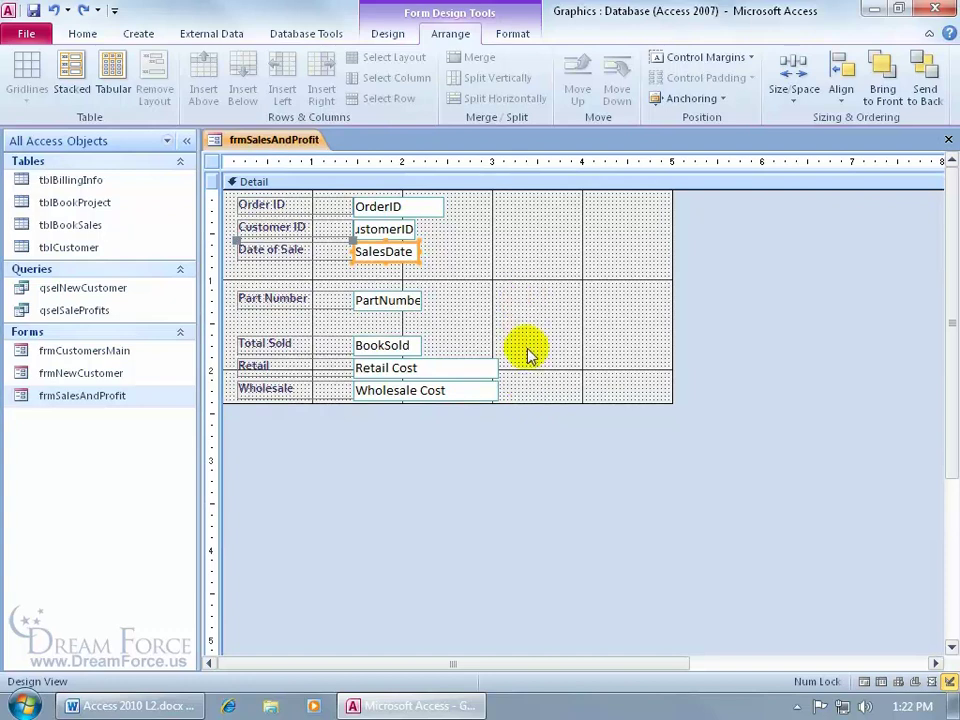
# Draw a rectangle about 3.13" by 1.13" around the Total Sold, Retail and Wholesale fields, and extend the Detail section to about 2.71" high.
pyautogui.click(398, 33)
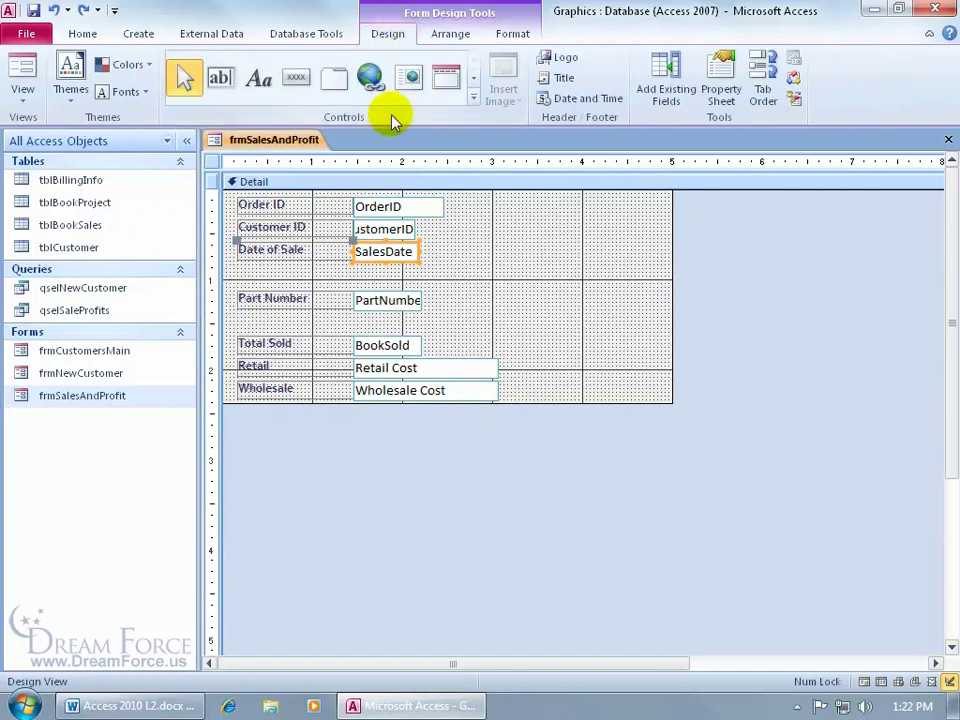
pyautogui.click(473, 99)
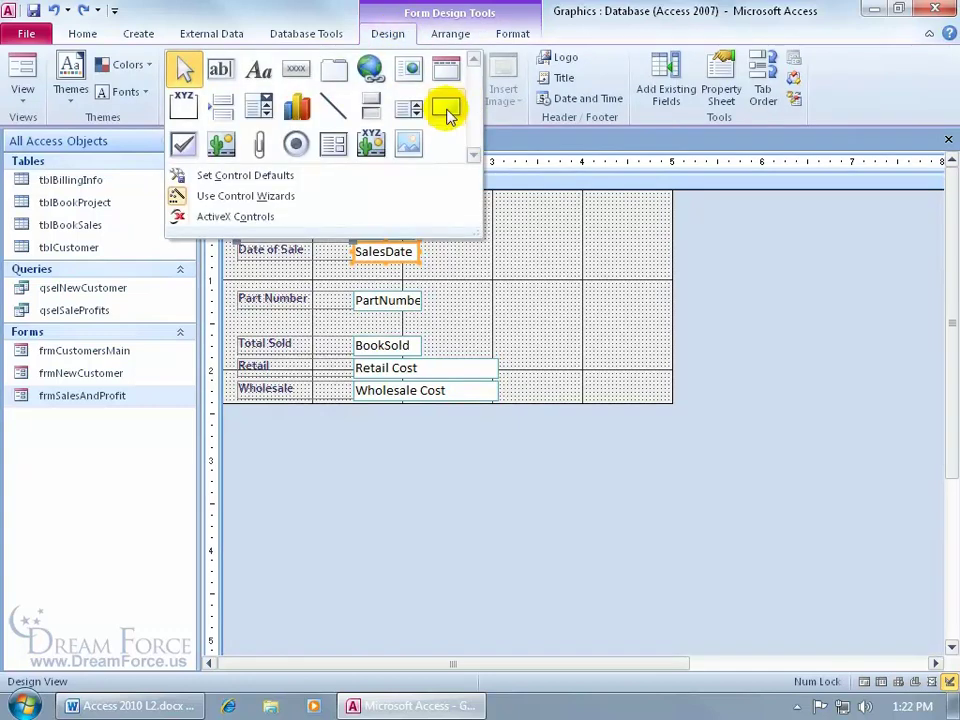
pyautogui.click(446, 110)
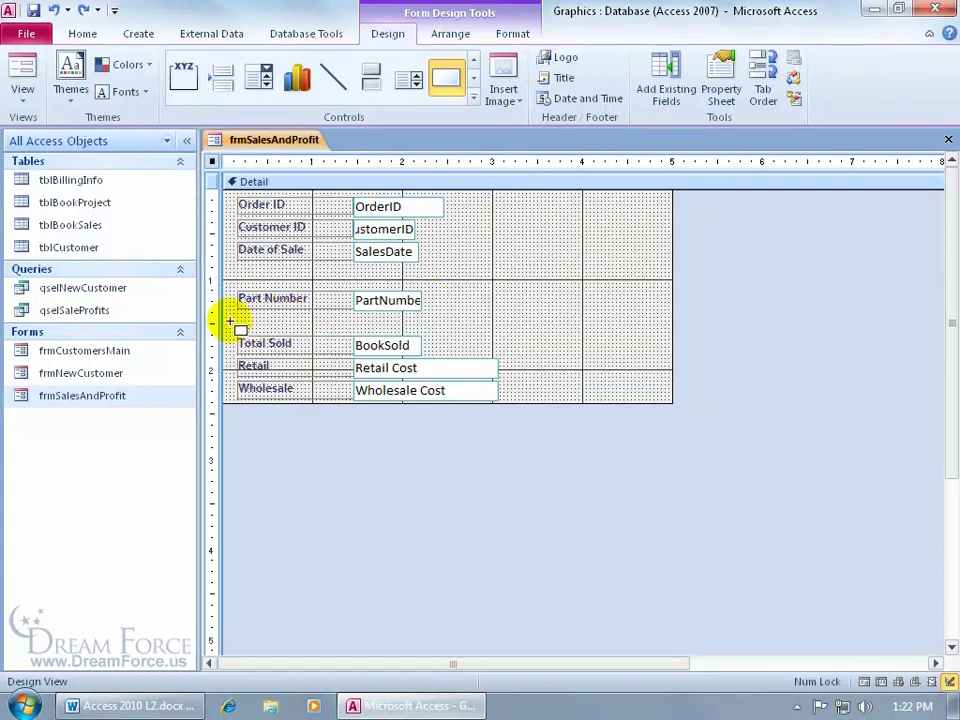
pyautogui.moveTo(230, 321); pyautogui.dragTo(510, 418)
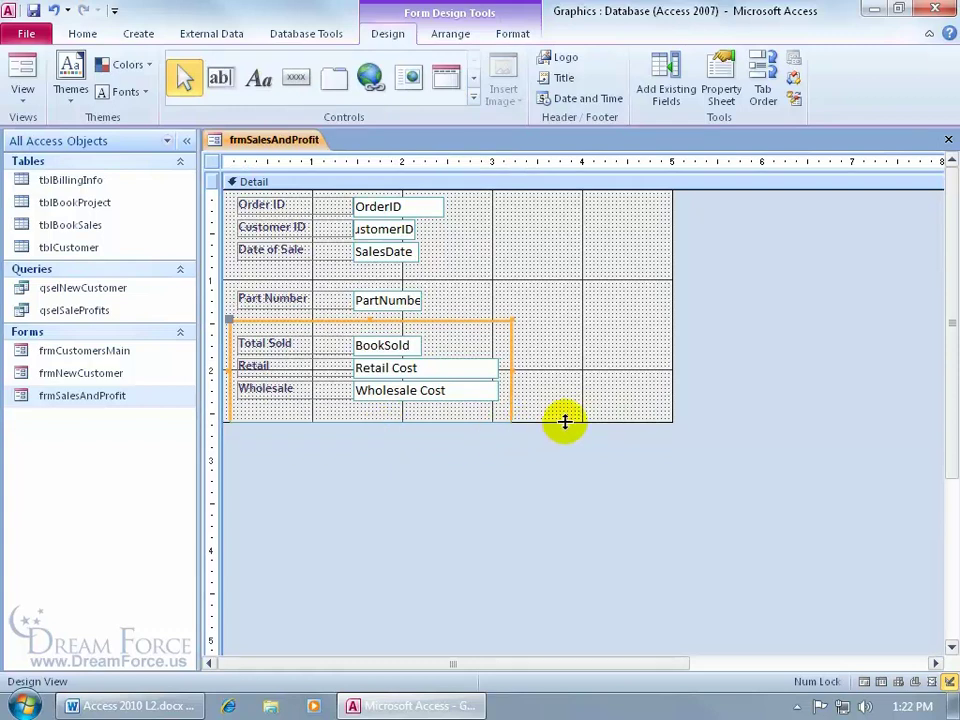
pyautogui.moveTo(564, 422); pyautogui.dragTo(566, 431)
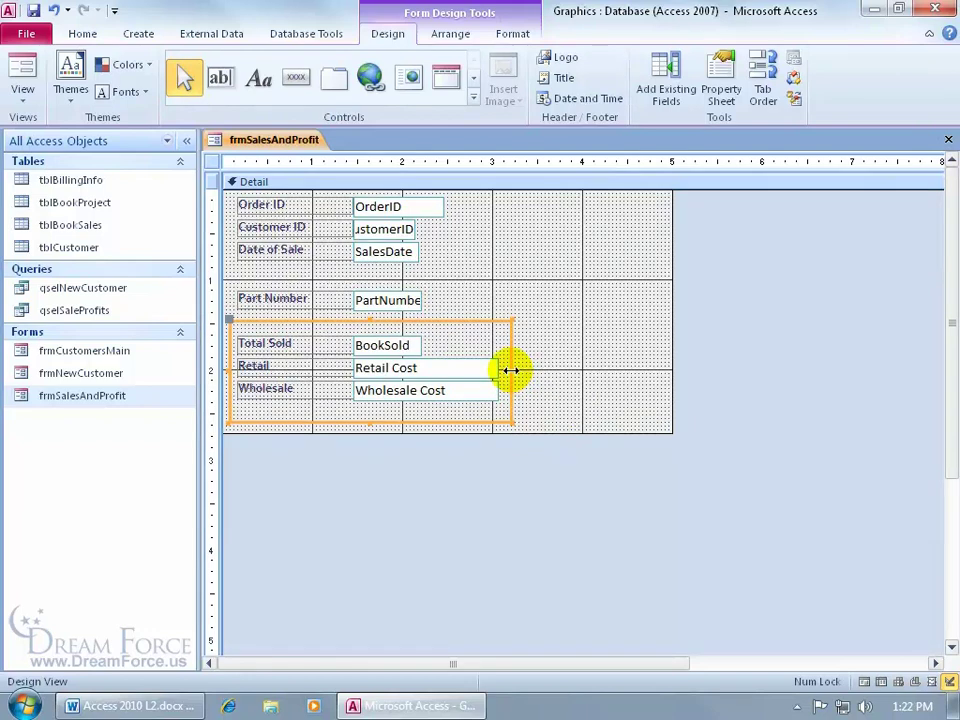
# Try shifting the rectangle slightly sideways and return it to its original position.
pyautogui.moveTo(511, 370)
pyautogui.mouseDown()
pyautogui.moveTo(521, 369)
pyautogui.moveTo(511, 370)
pyautogui.mouseUp()
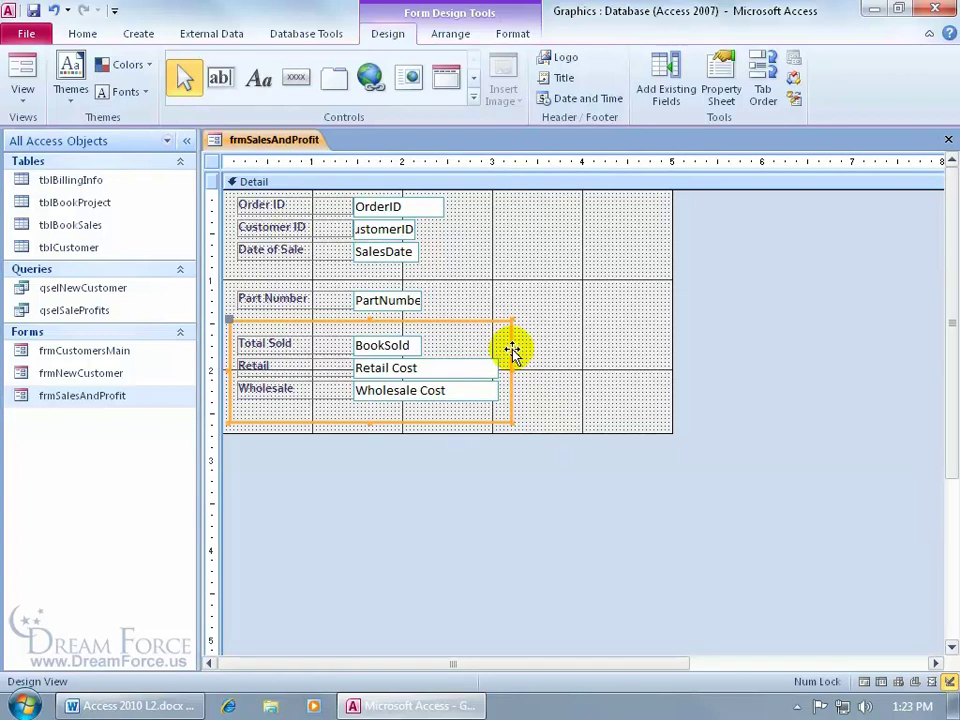
pyautogui.moveTo(511, 350); pyautogui.dragTo(519, 350)
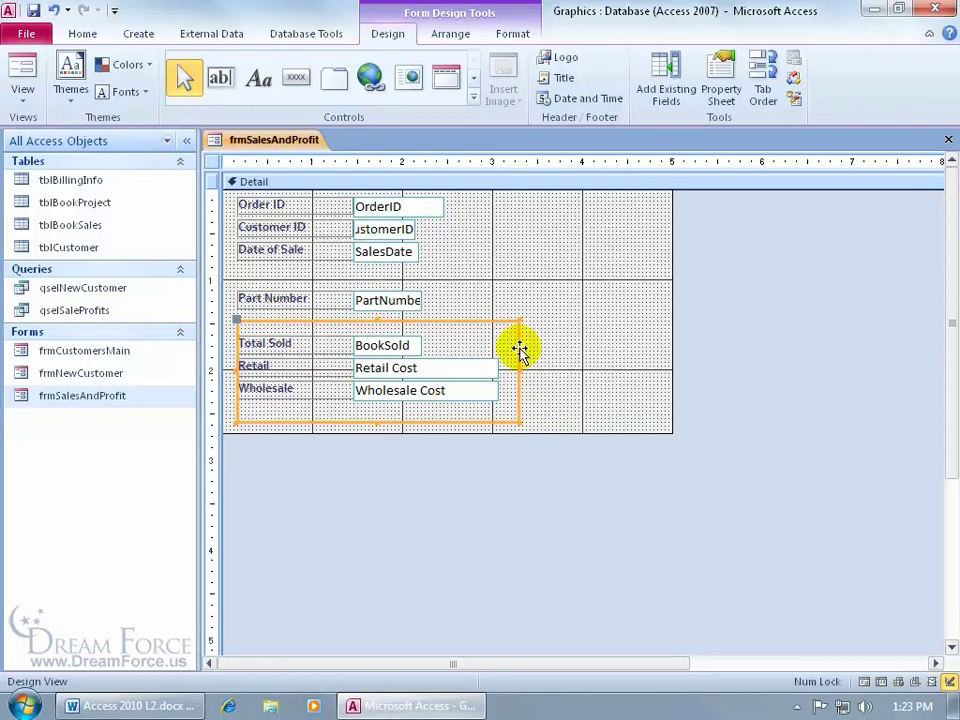
pyautogui.moveTo(519, 350); pyautogui.dragTo(518, 350)
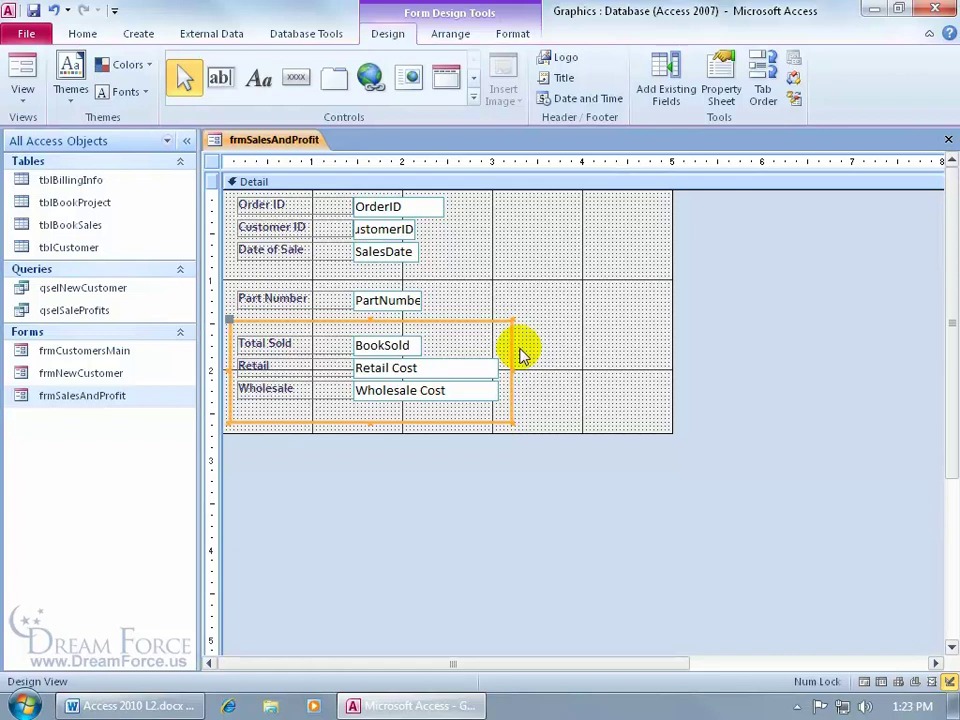
pyautogui.click(520, 353)
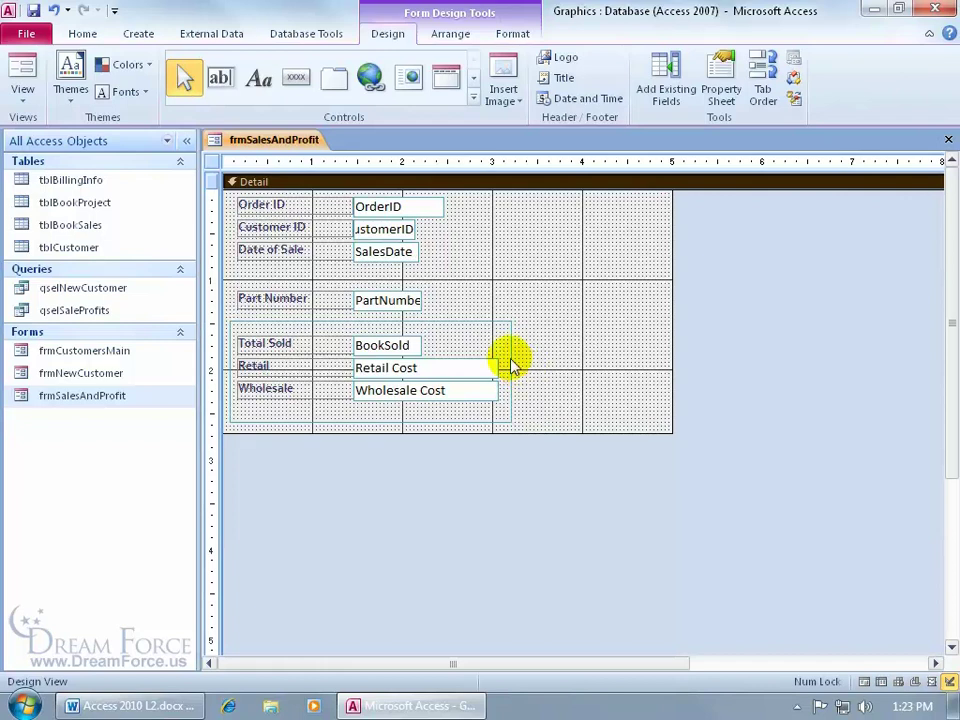
pyautogui.click(510, 362)
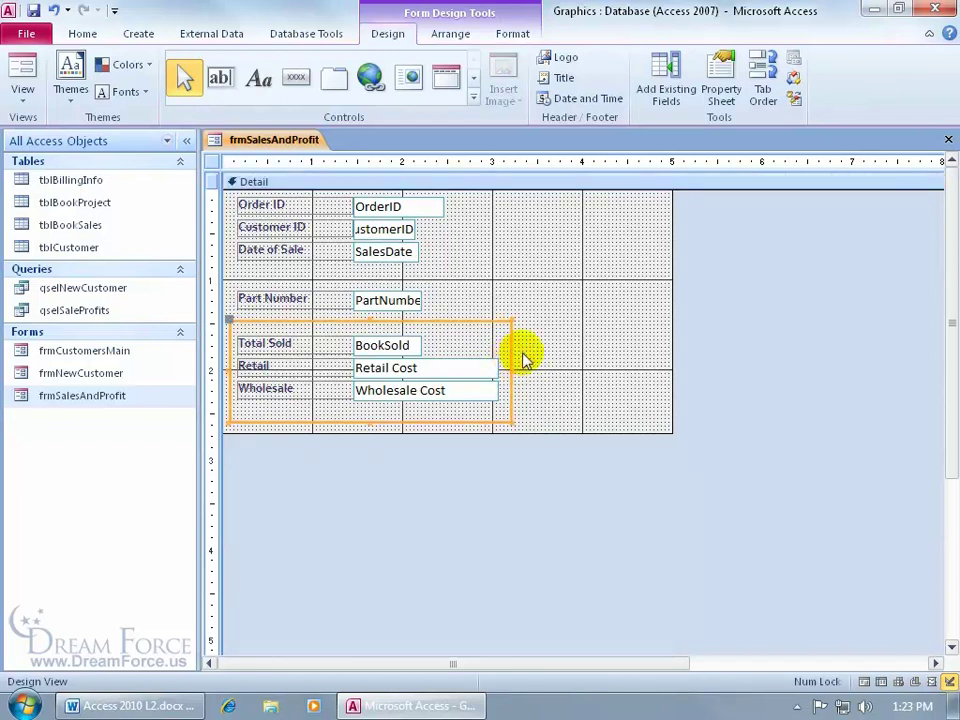
pyautogui.click(520, 350)
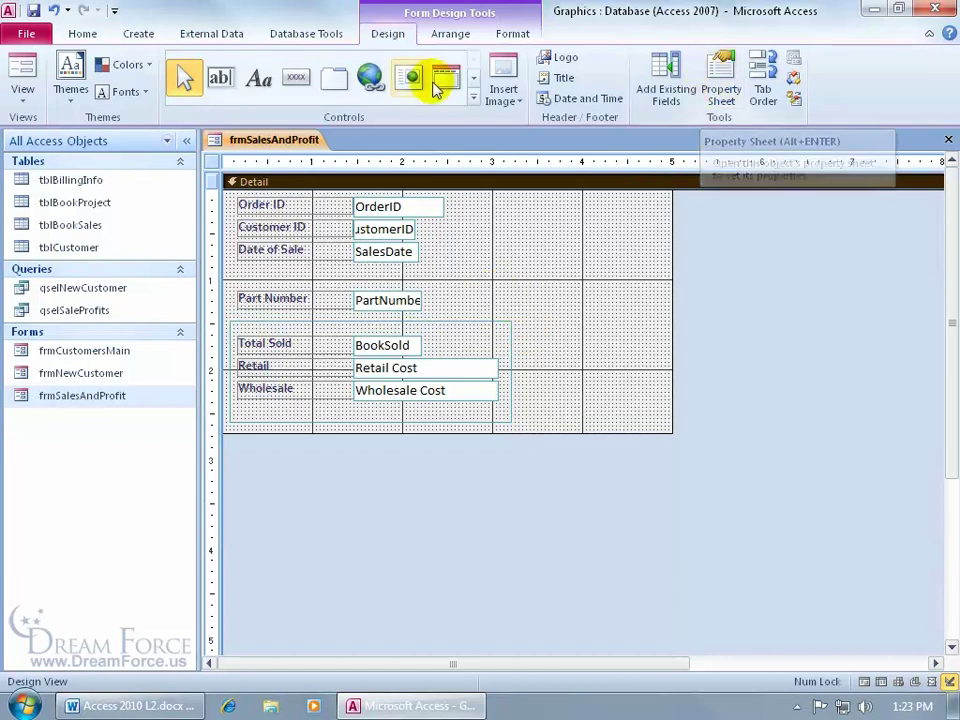
# Select the rectangle Box14 by name through the Property Sheet, and close the sheet.
pyautogui.click(721, 88)
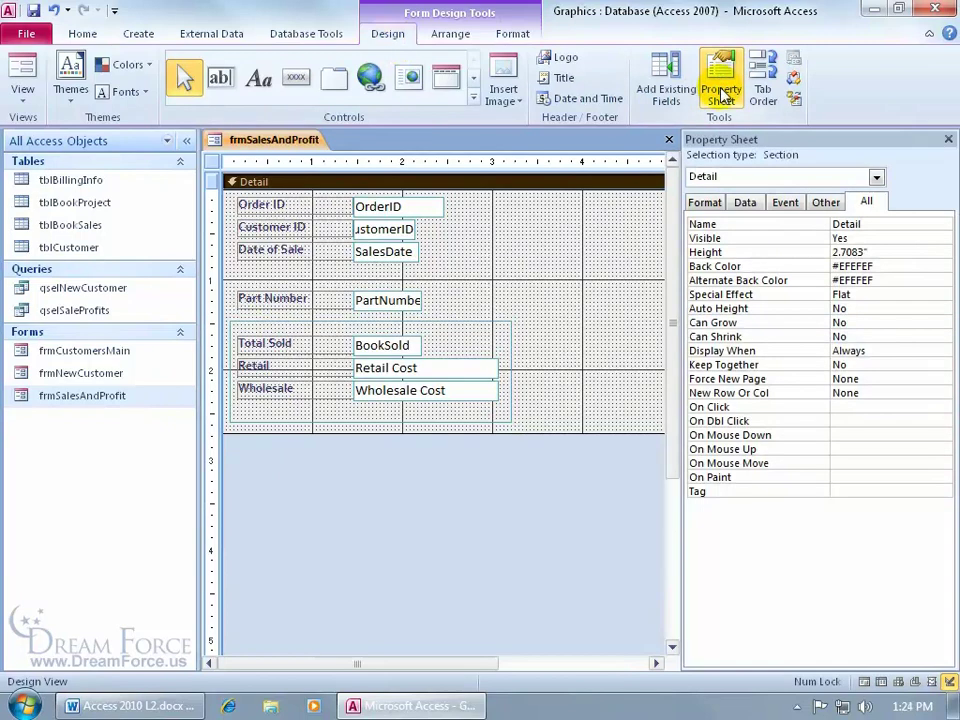
pyautogui.click(876, 178)
pyautogui.moveTo(881, 218); pyautogui.dragTo(883, 210)
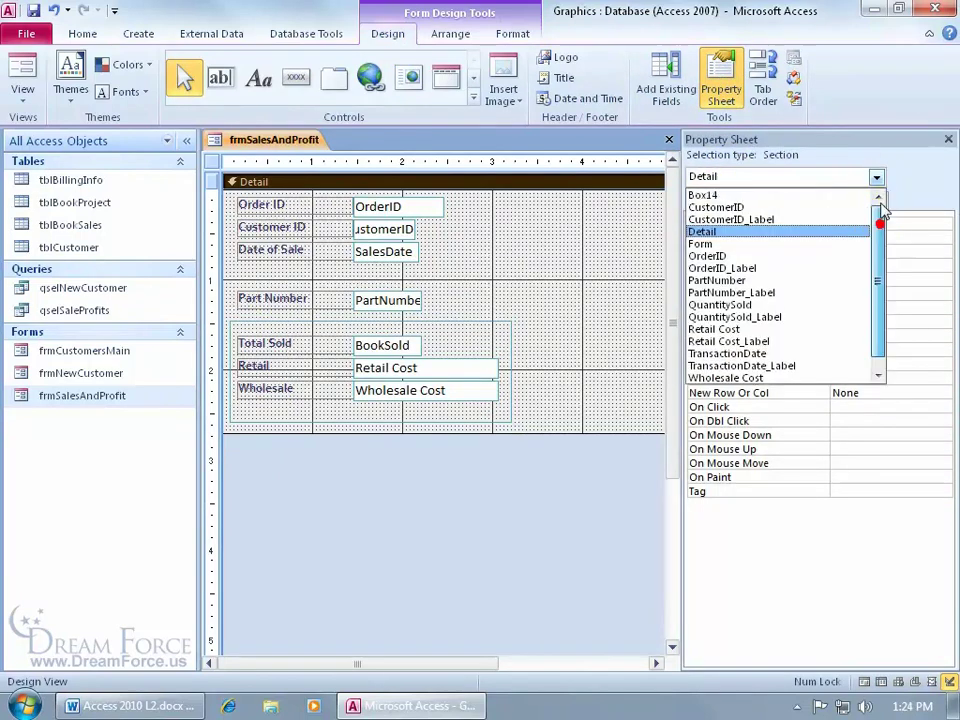
pyautogui.click(775, 197)
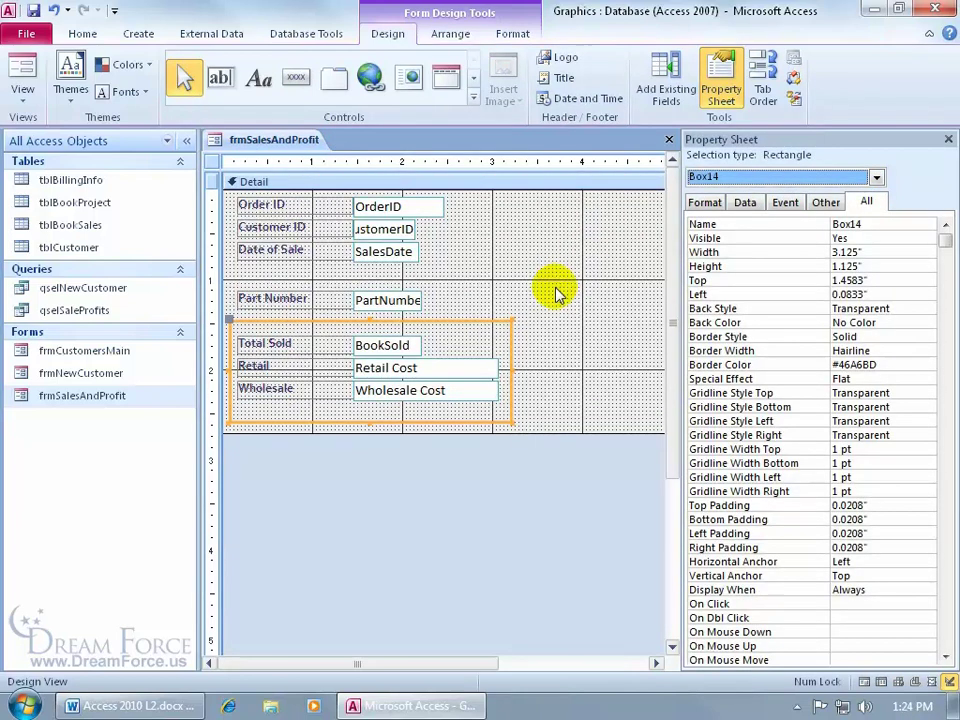
pyautogui.click(948, 139)
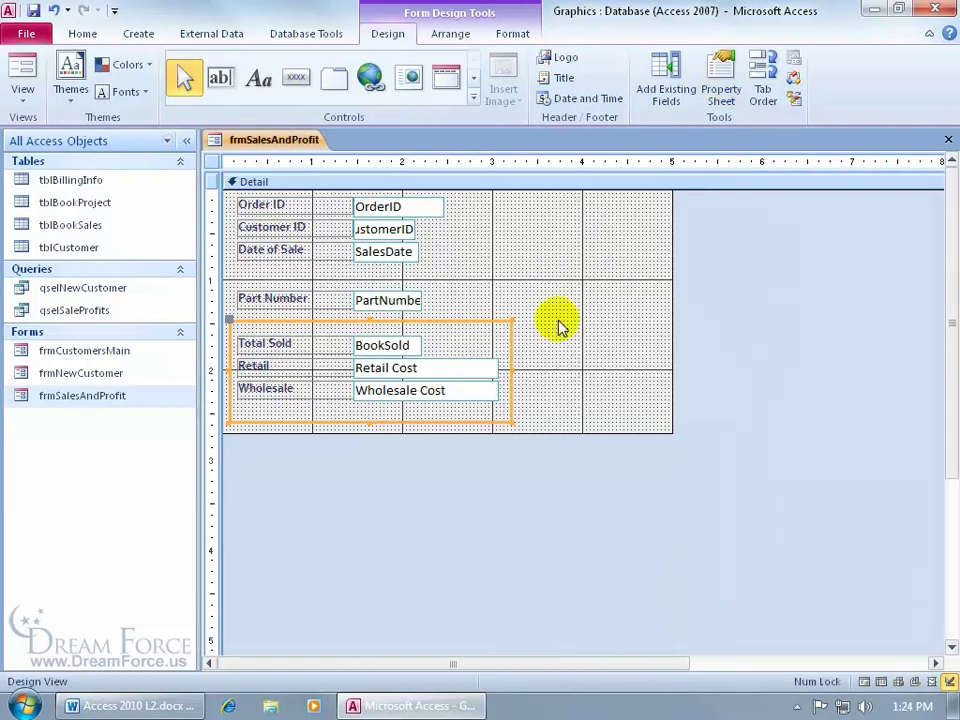
# Apply the shadow special effect to the selected rectangle.
pyautogui.rightClick(510, 356)
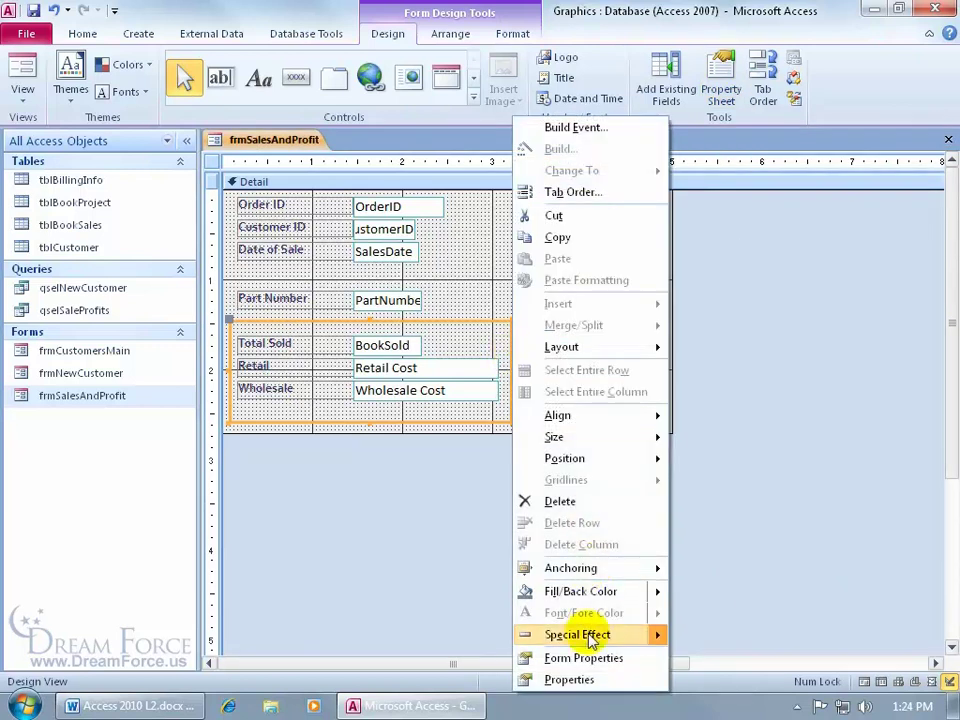
pyautogui.moveTo(590, 640)
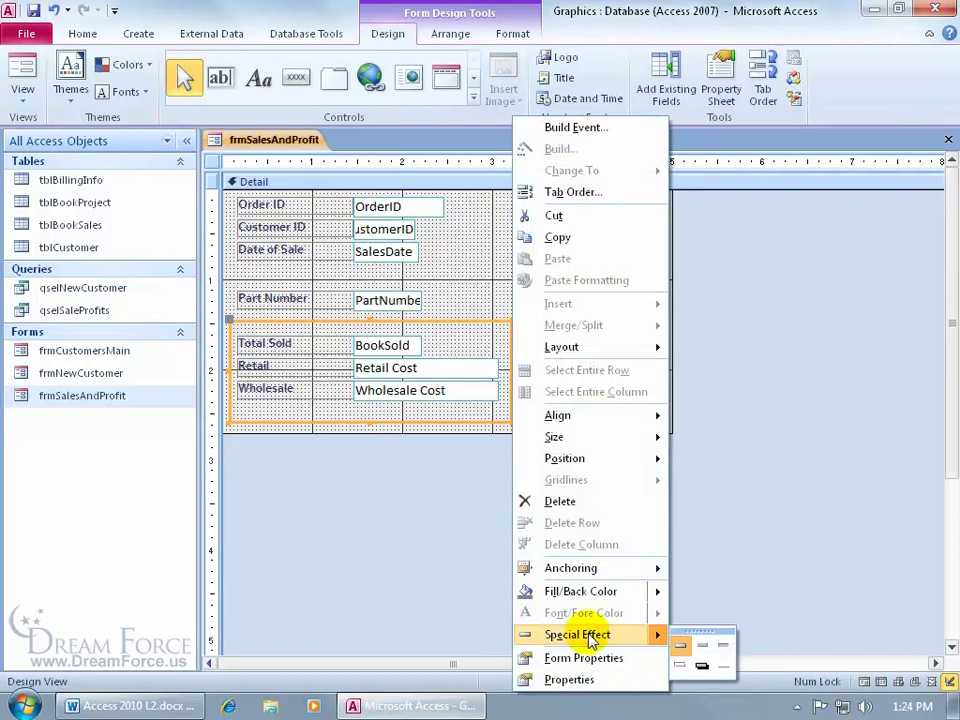
pyautogui.click(703, 670)
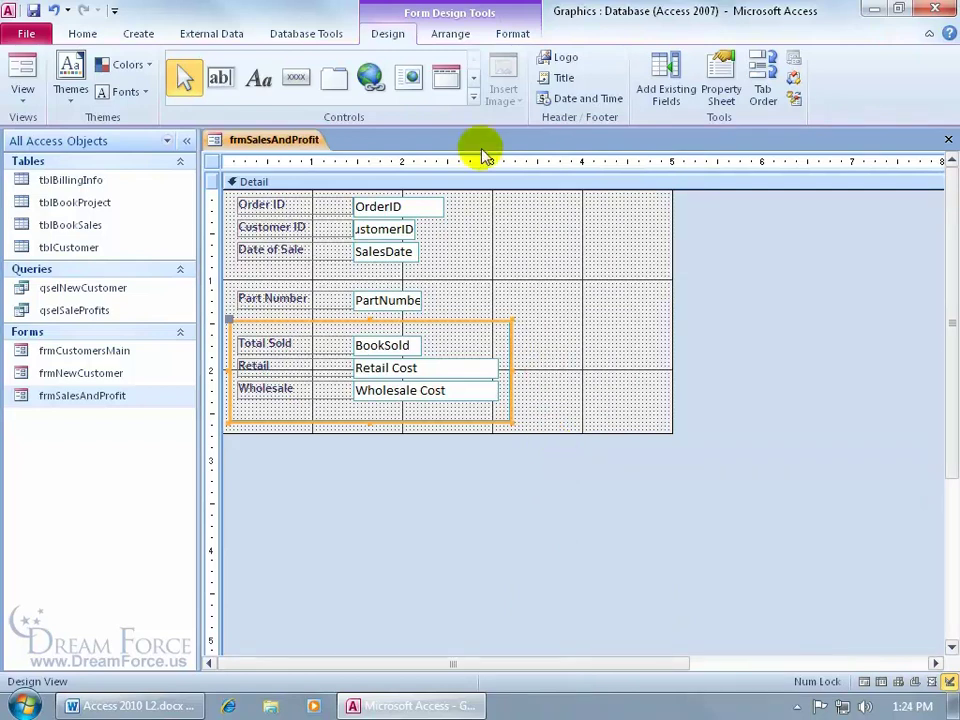
# Set the rectangle's outline colour to standard red and deselect the rectangle.
pyautogui.click(508, 31)
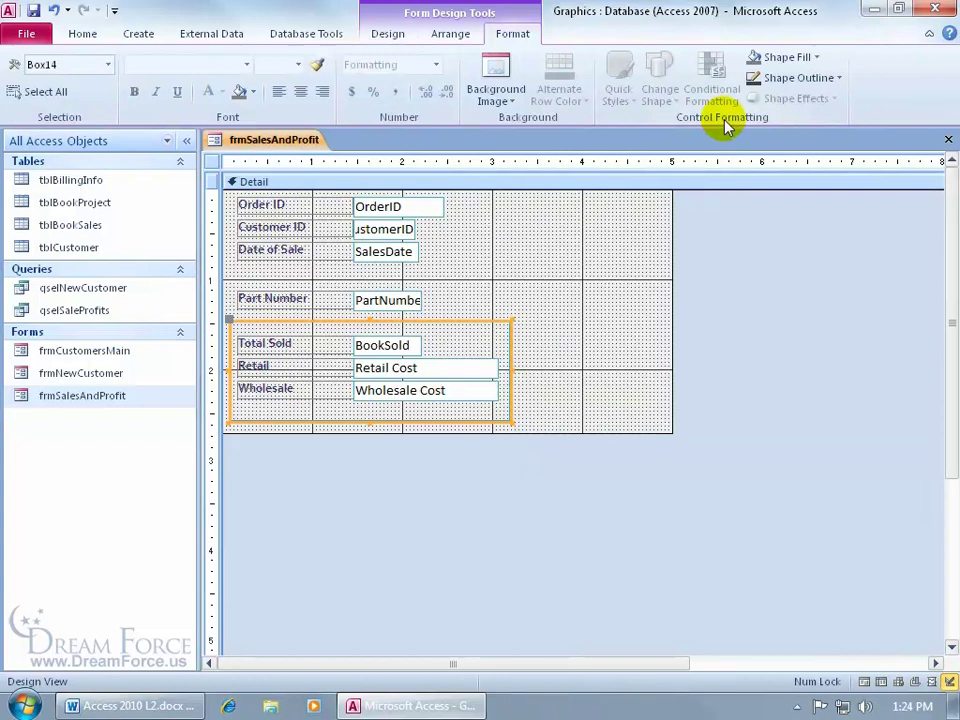
pyautogui.click(831, 78)
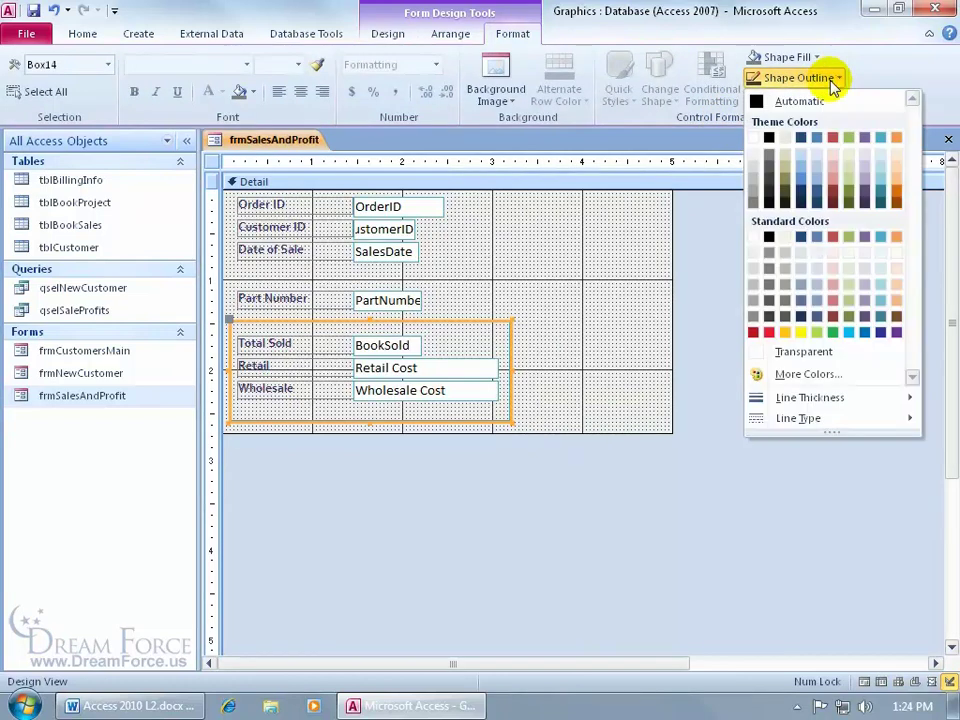
pyautogui.click(770, 333)
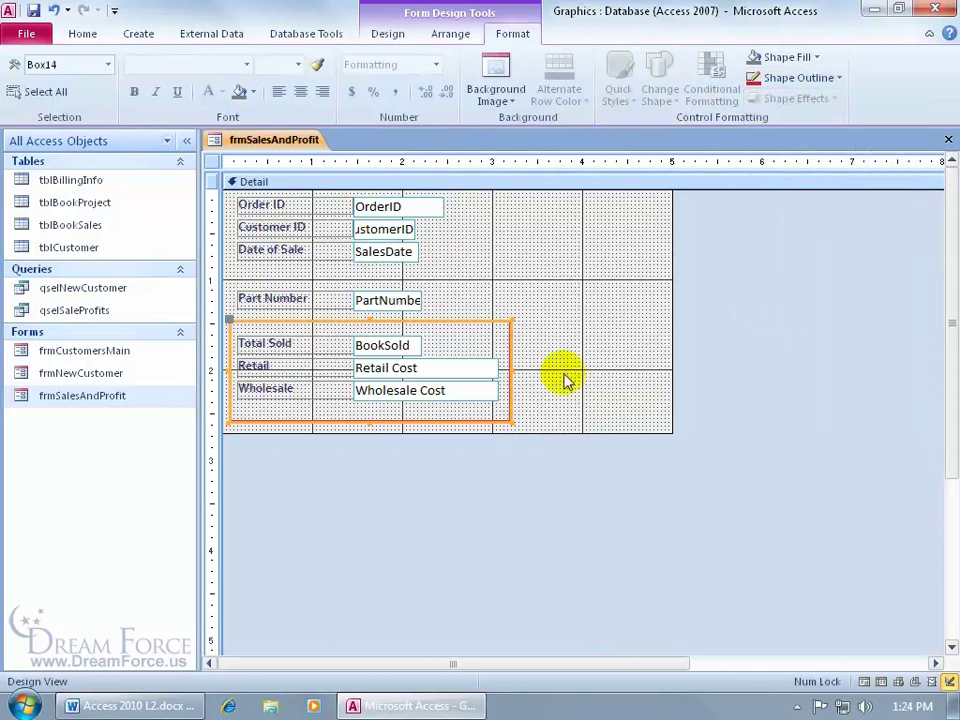
pyautogui.click(555, 339)
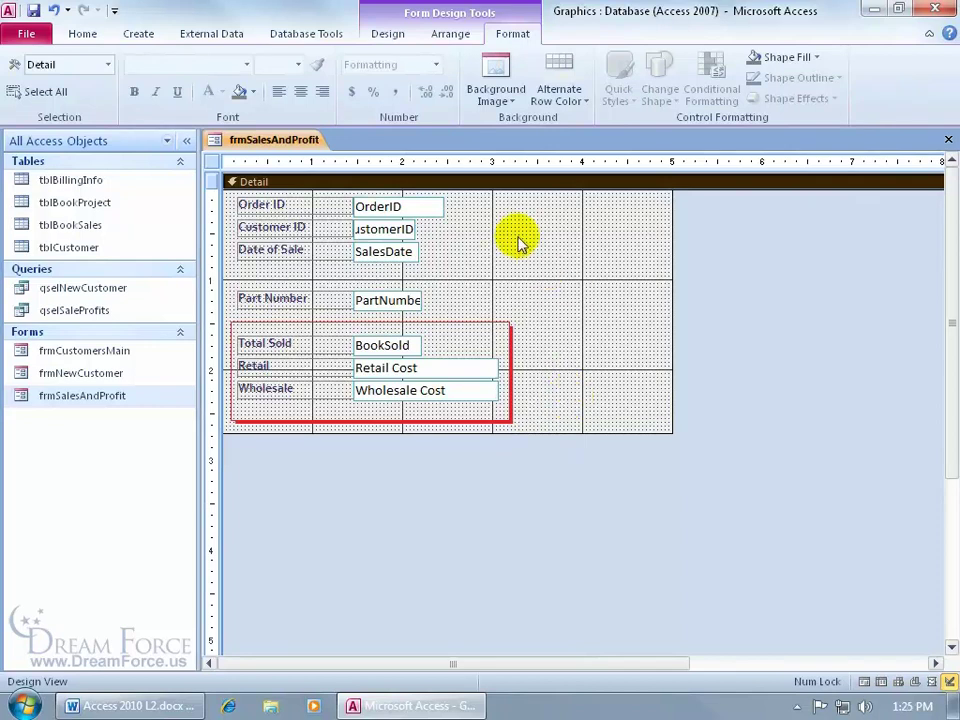
# Try adding an automatic title to the form, delete its label, and undo back to the form without header and footer sections.
pyautogui.click(390, 35)
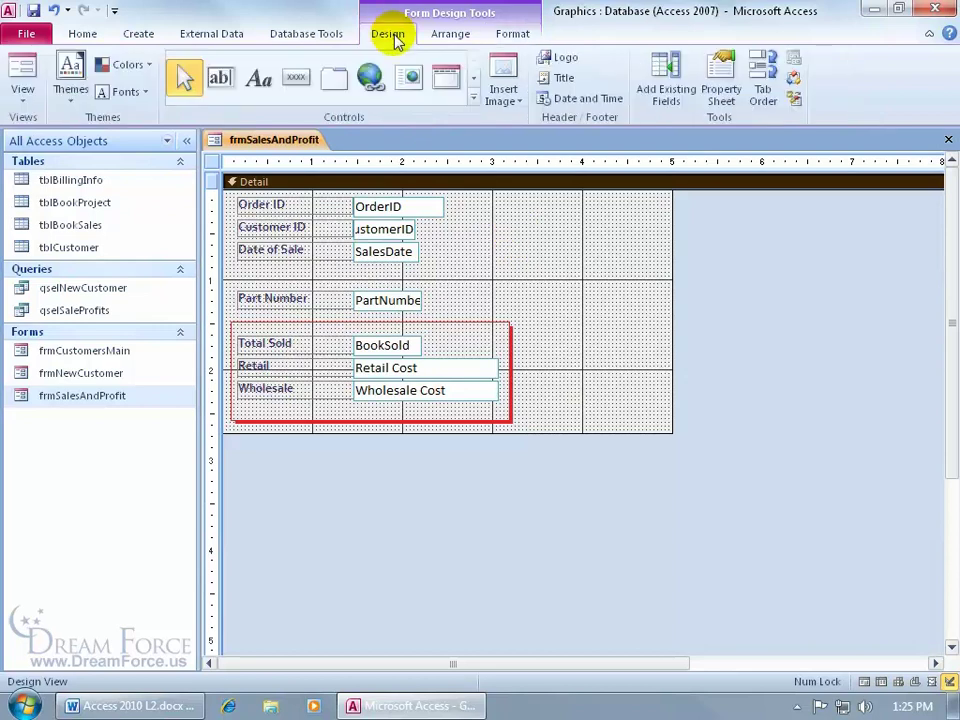
pyautogui.click(562, 79)
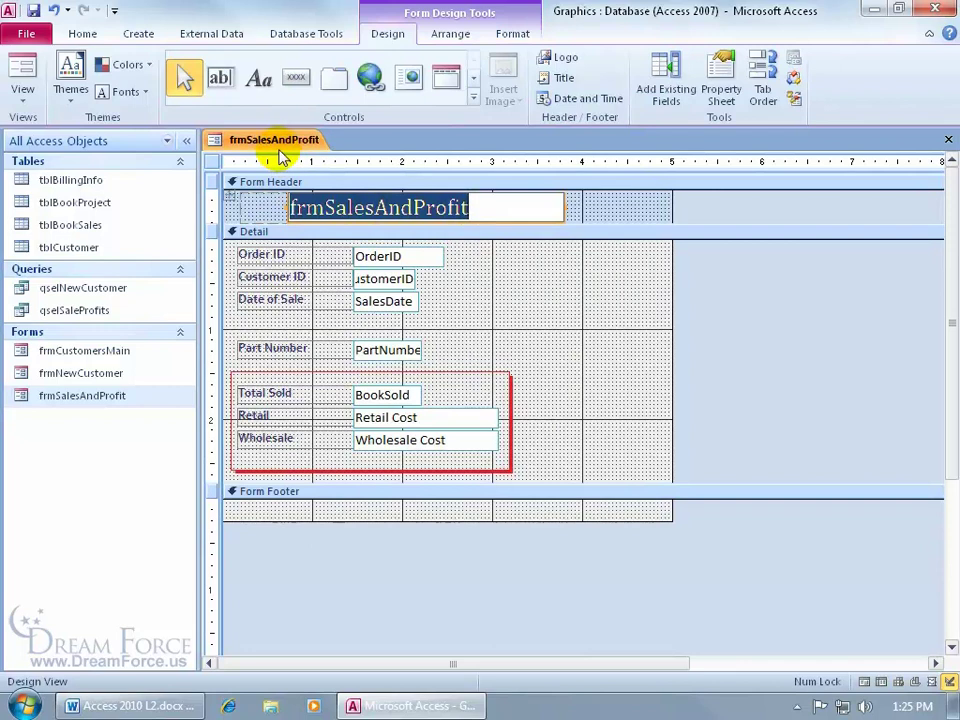
pyautogui.click(580, 215)
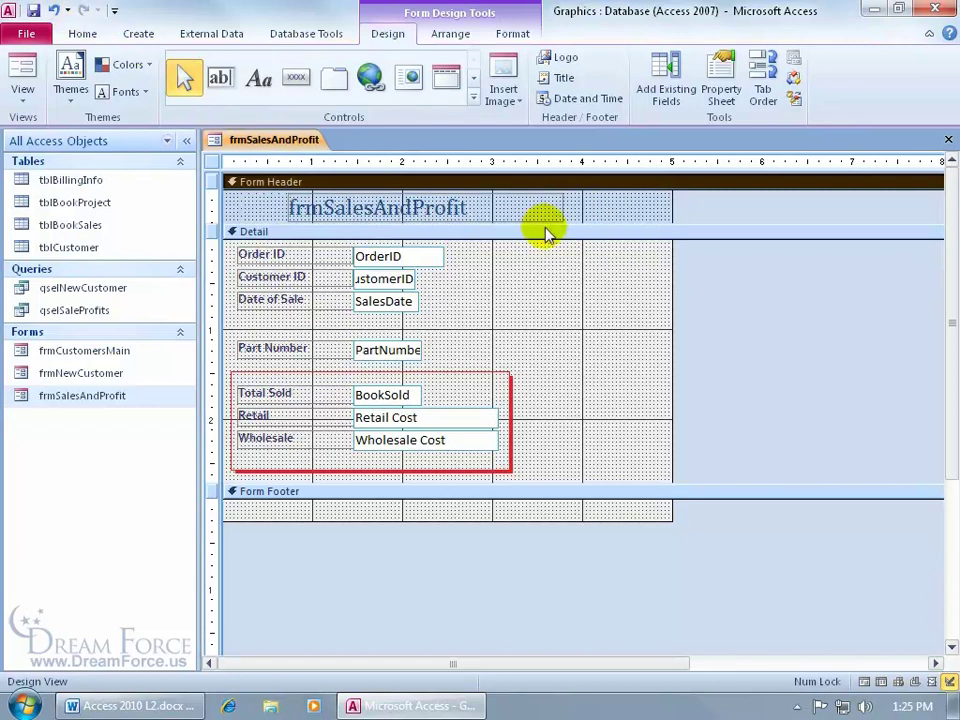
pyautogui.click(562, 207)
pyautogui.click(562, 206)
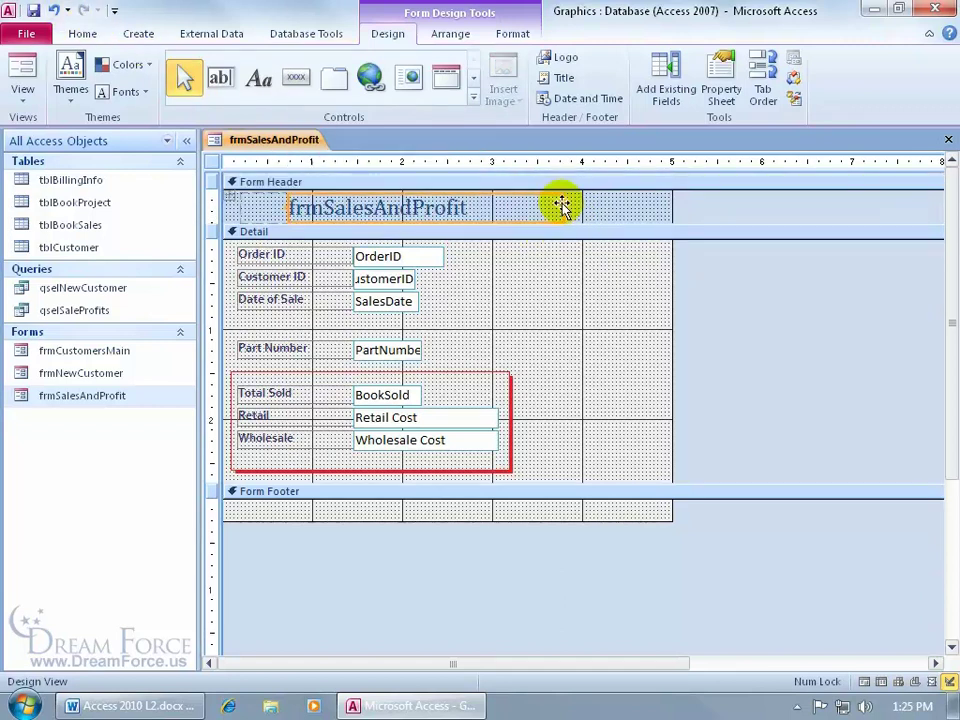
pyautogui.press('Delete')
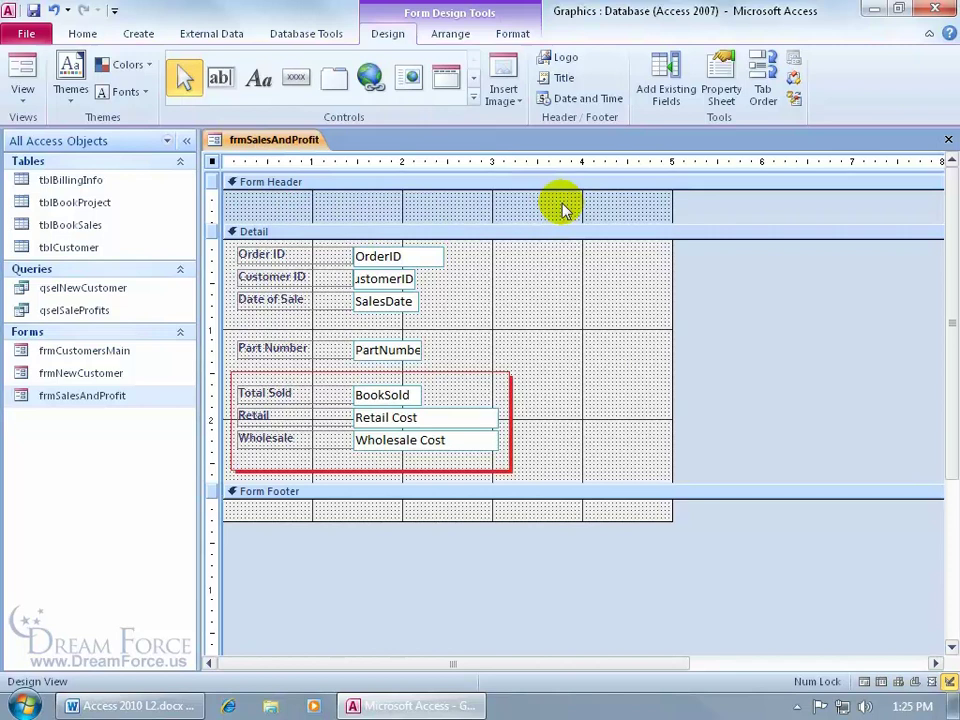
pyautogui.click(54, 11)
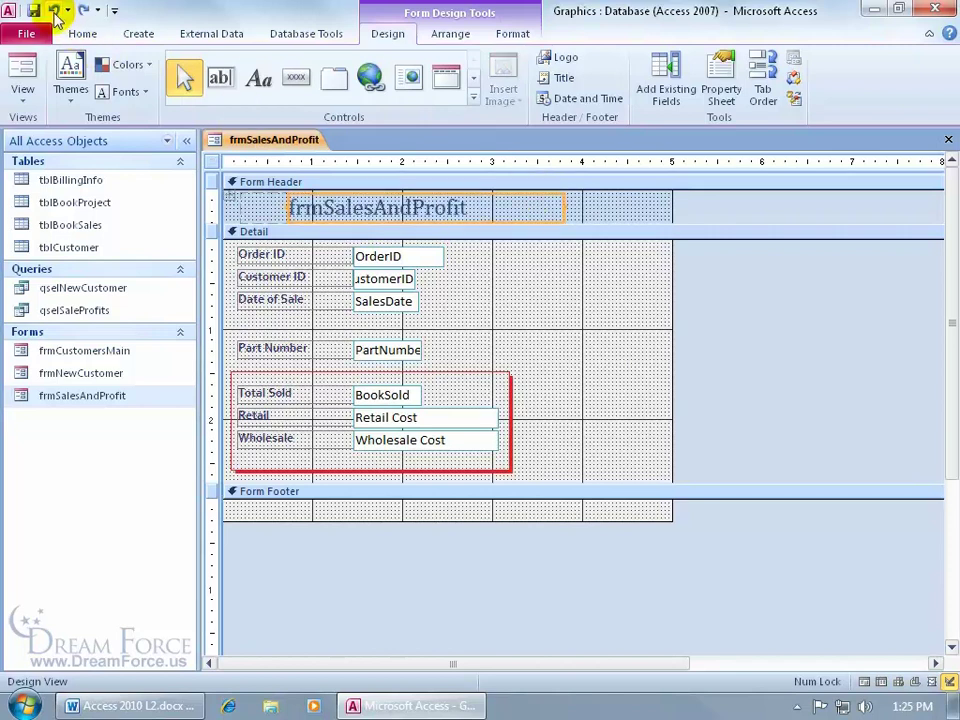
pyautogui.click(54, 11)
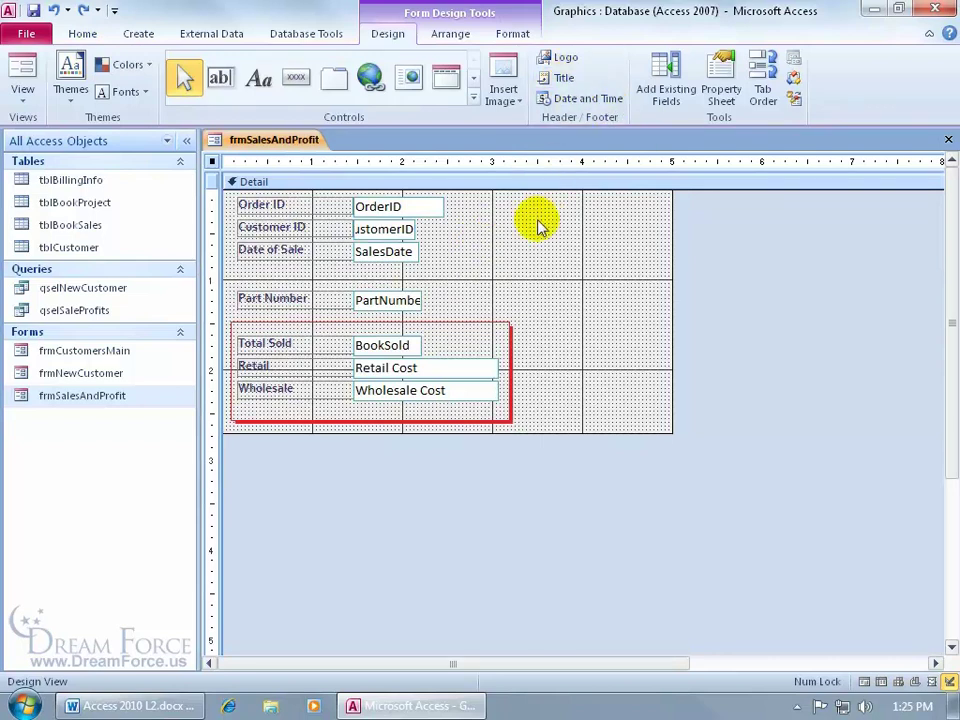
# Show the form header and footer sections and enlarge the header to a height of about 0.46 inches.
pyautogui.rightClick(456, 183)
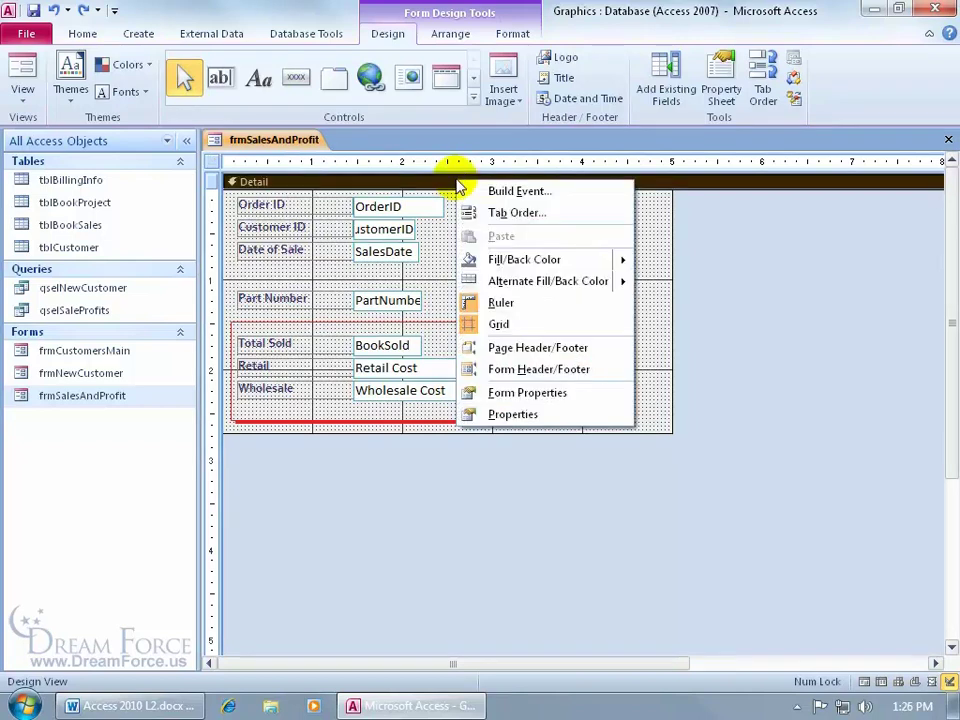
pyautogui.click(521, 378)
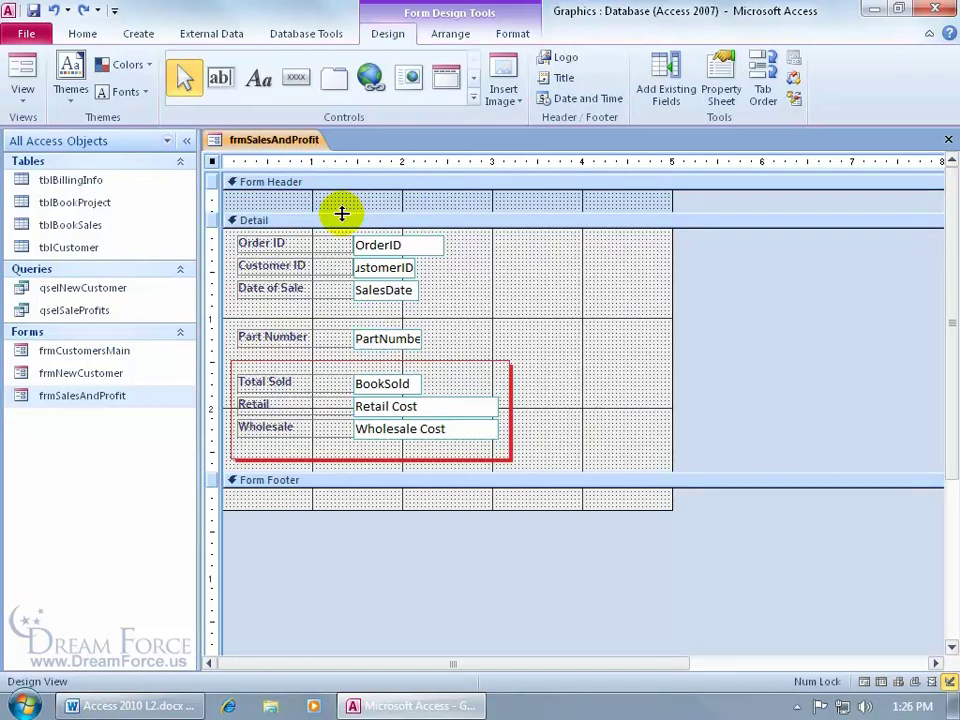
pyautogui.moveTo(341, 213); pyautogui.dragTo(341, 231)
# Set the form header section's height to 2 inches in its properties and close the Property Sheet.
pyautogui.doubleClick(362, 185)
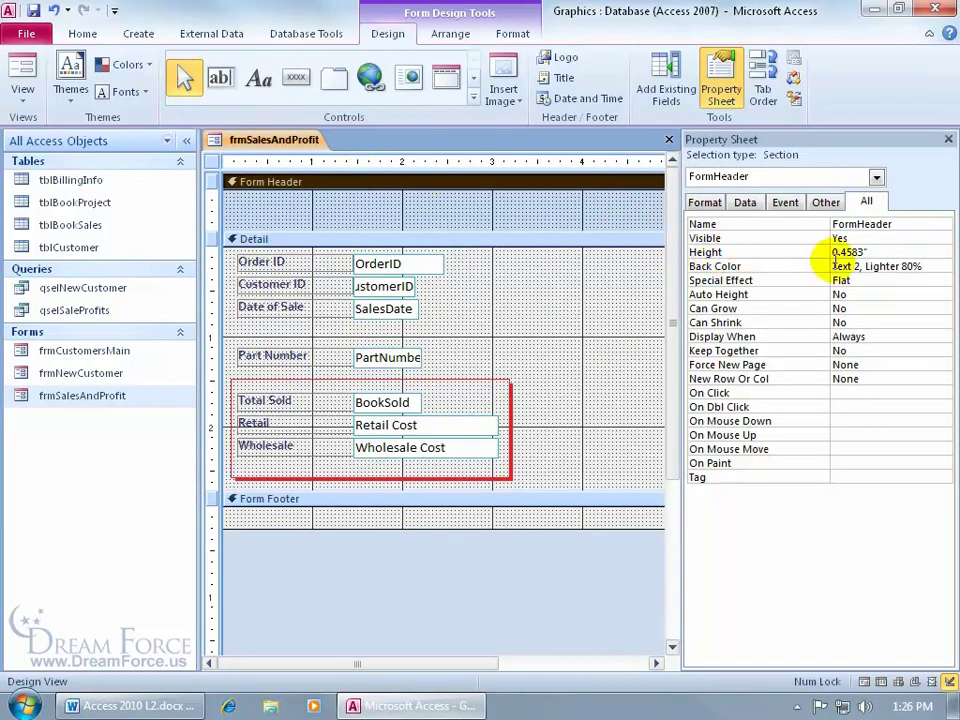
pyautogui.doubleClick(823, 257)
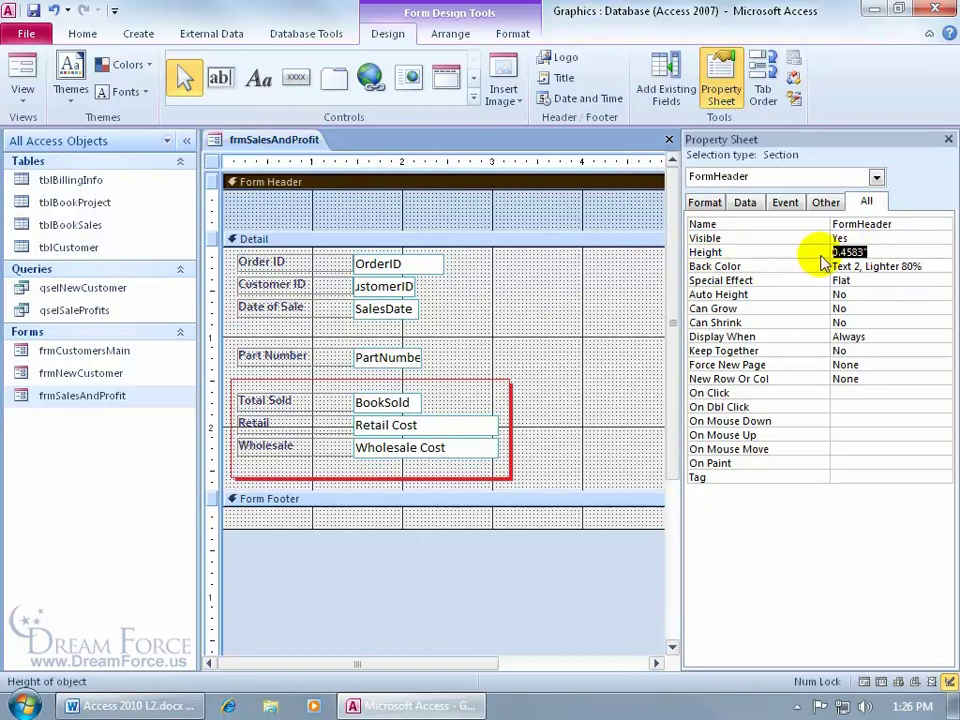
pyautogui.write('2')
pyautogui.press('Return')
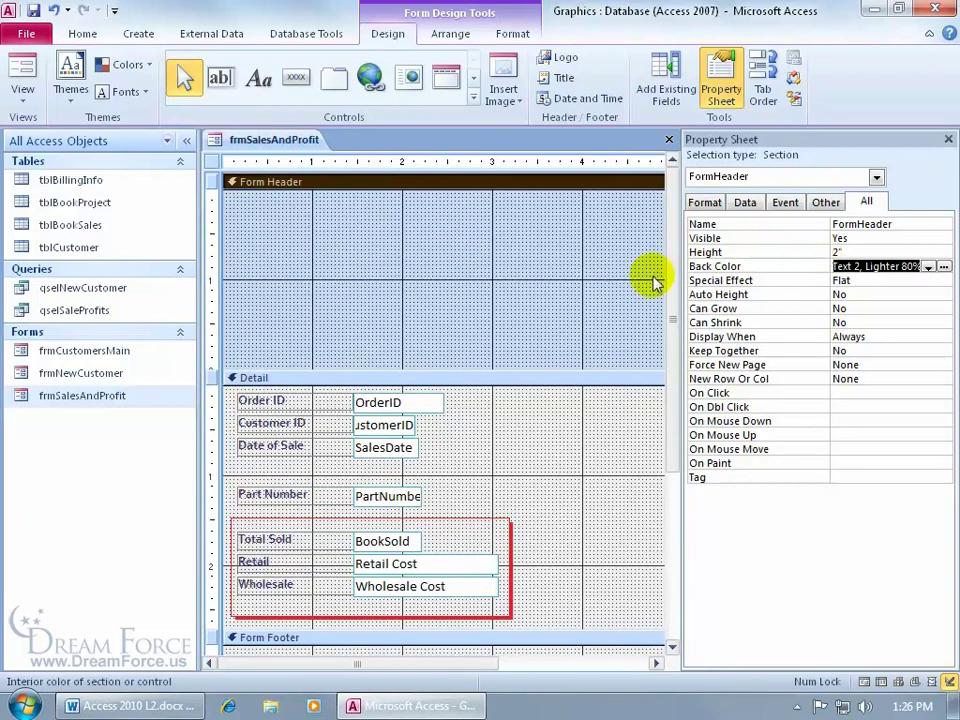
pyautogui.click(948, 139)
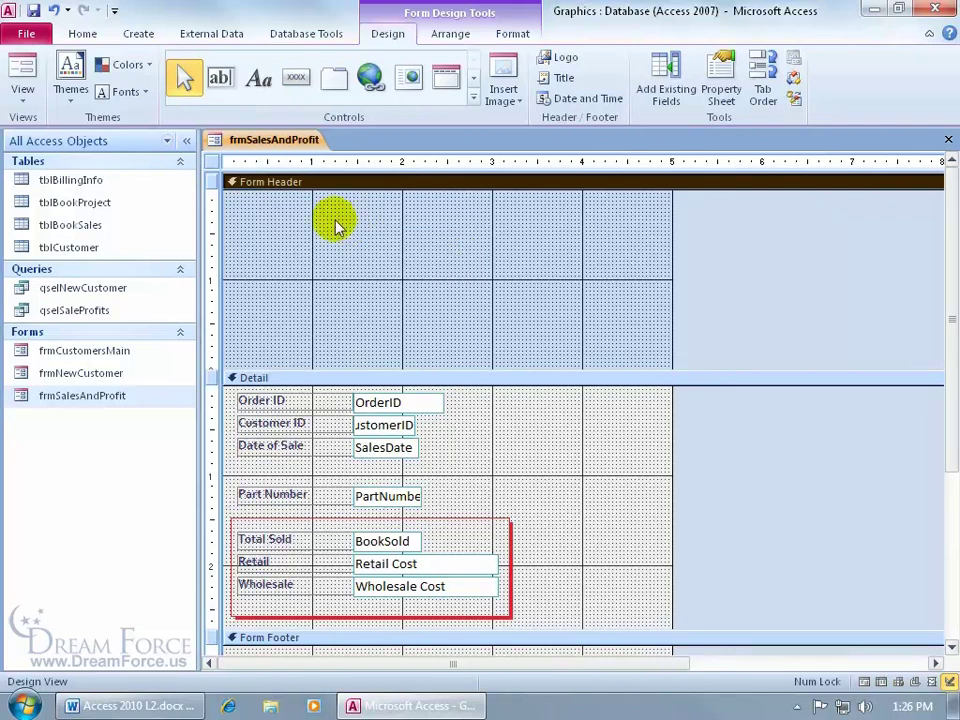
pyautogui.click(260, 80)
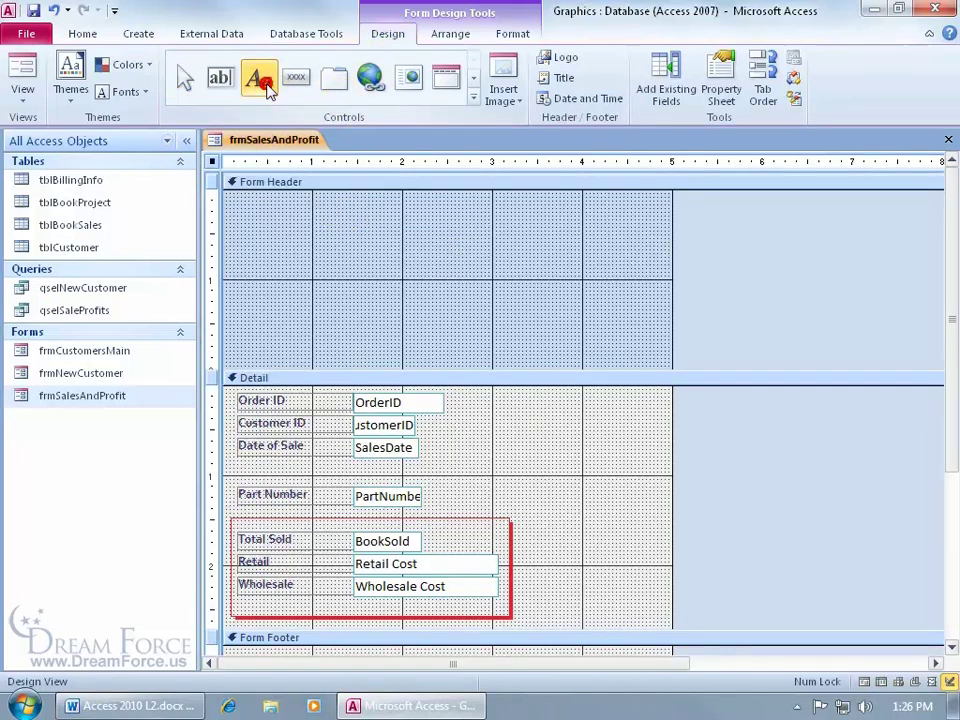
pyautogui.click(280, 207)
pyautogui.write('df')
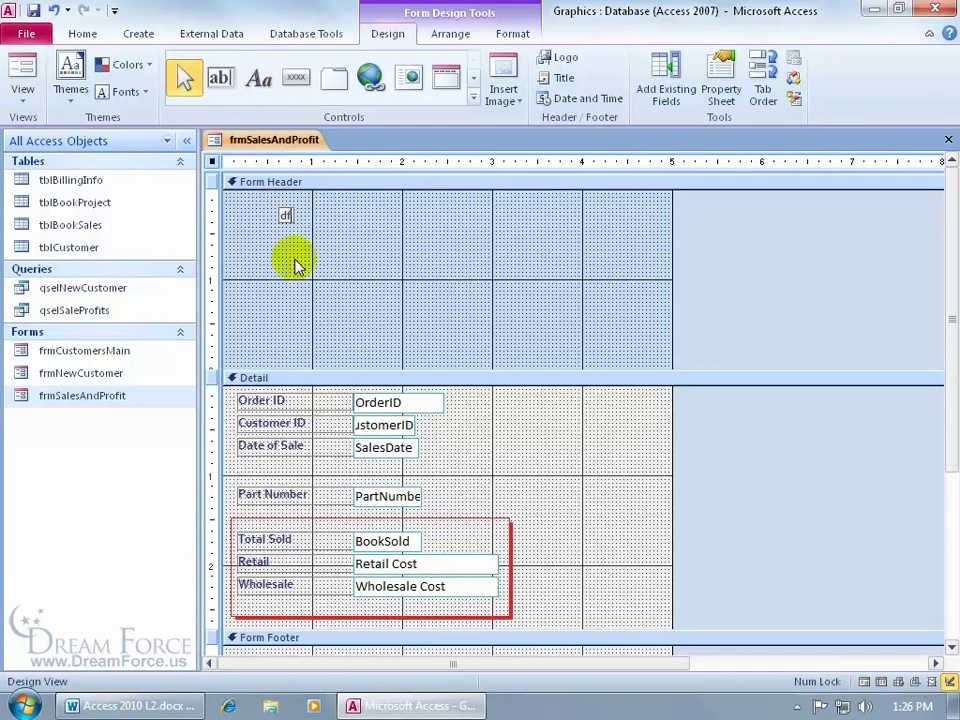
pyautogui.press('Escape')
# Draw a label about 2.6 inches wide and 0.6 inches tall in the form header with the text "Book Sales".
pyautogui.click(258, 78)
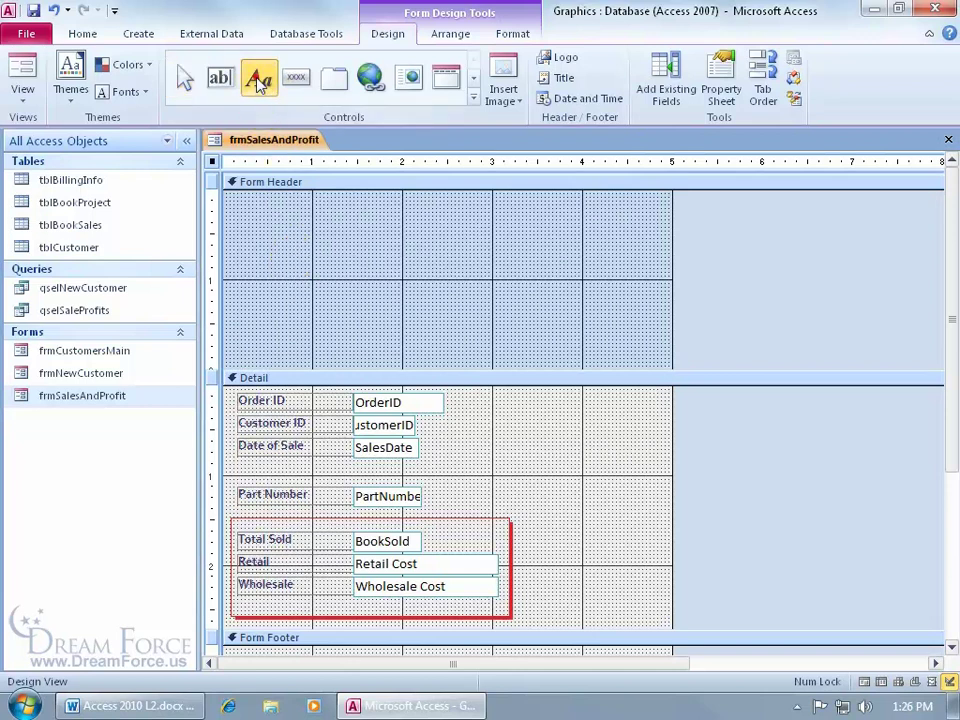
pyautogui.moveTo(260, 202); pyautogui.dragTo(491, 260)
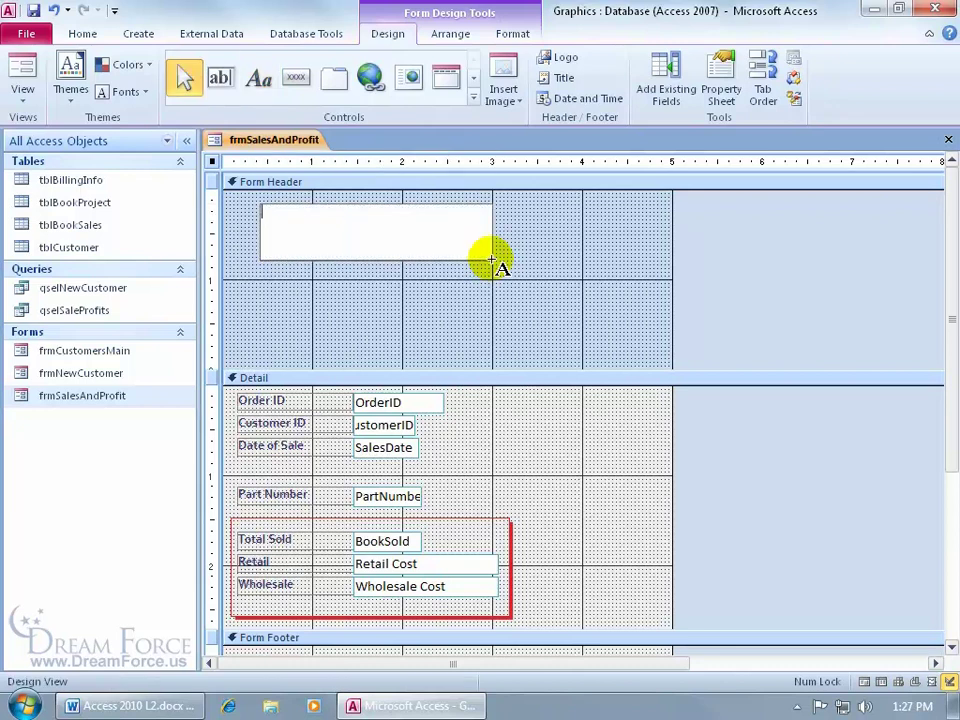
pyautogui.write('Book Sales')
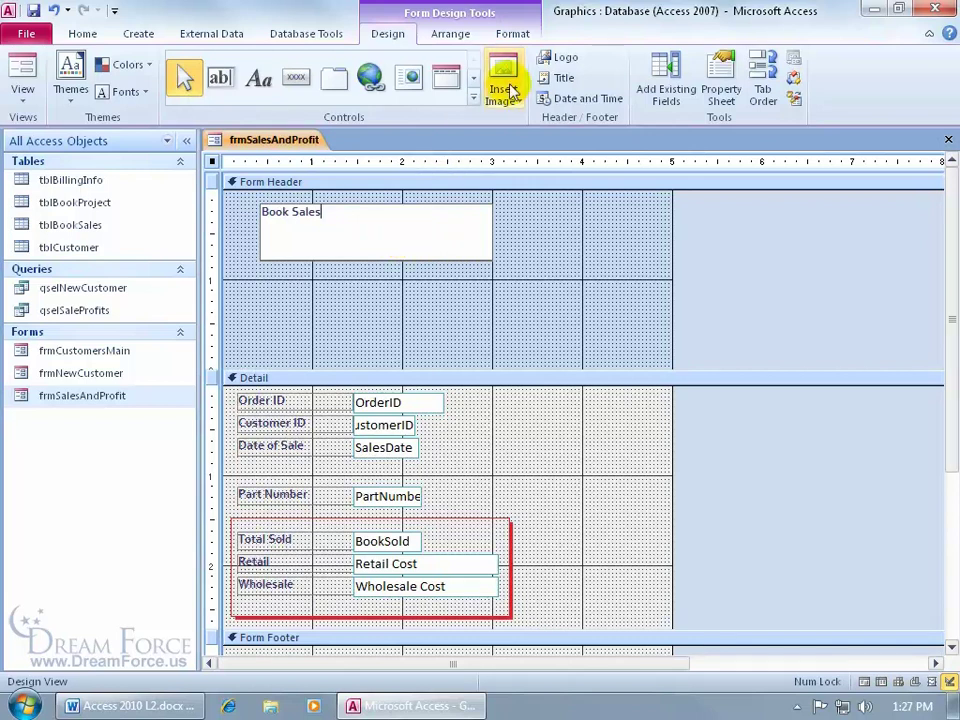
pyautogui.click(513, 34)
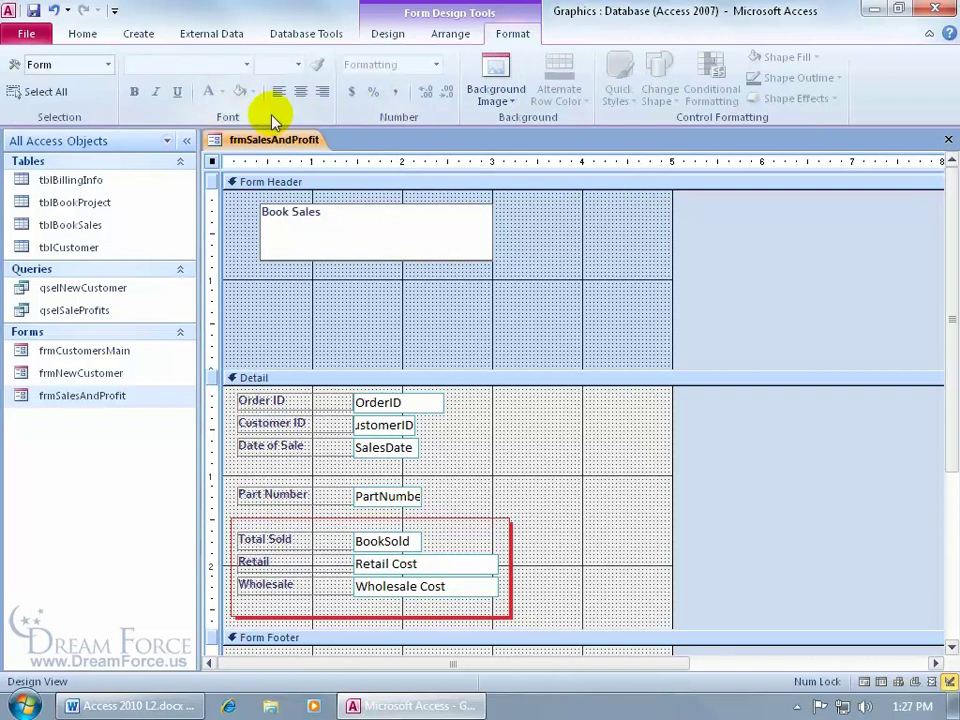
pyautogui.press('Return')
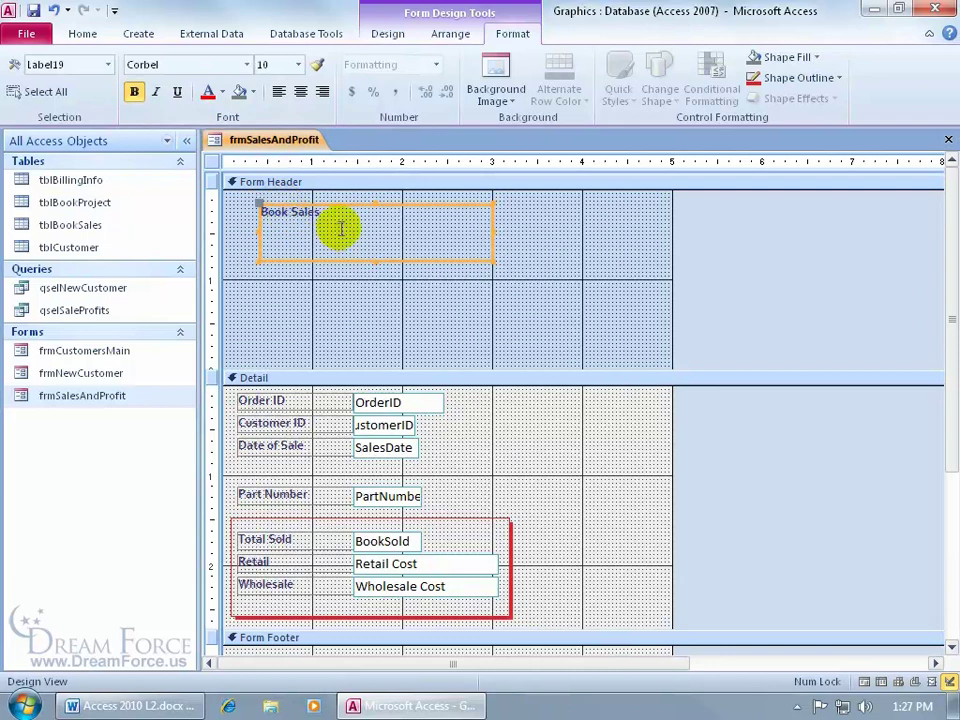
# Format the Book Sales label as 20-point Algerian and size its box to fit the text.
pyautogui.click(298, 64)
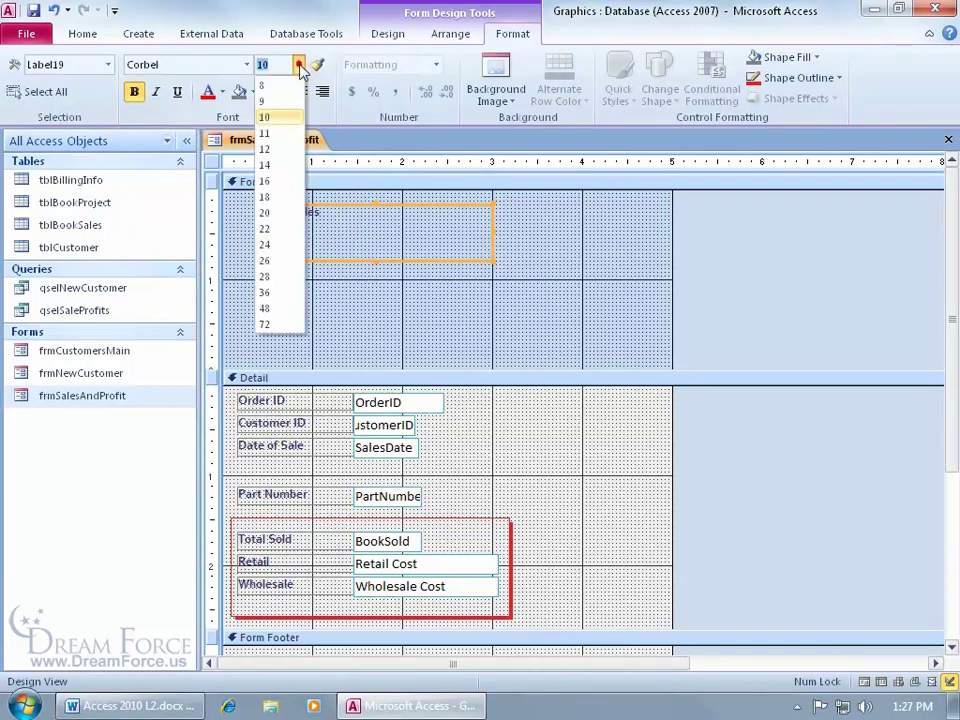
pyautogui.click(272, 213)
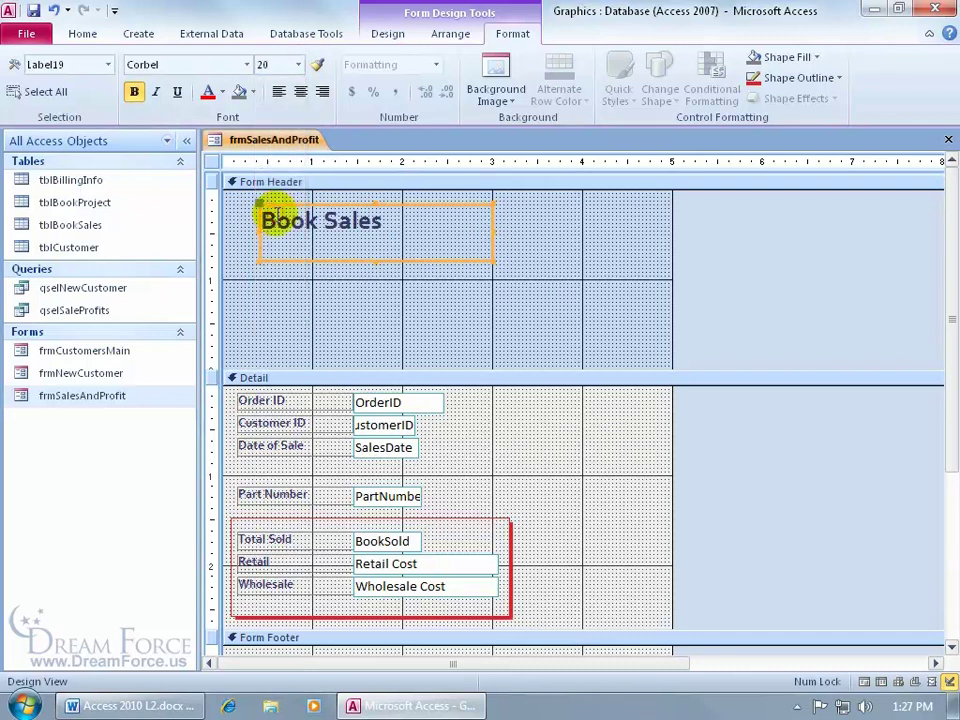
pyautogui.click(246, 64)
pyautogui.write('Algerian')
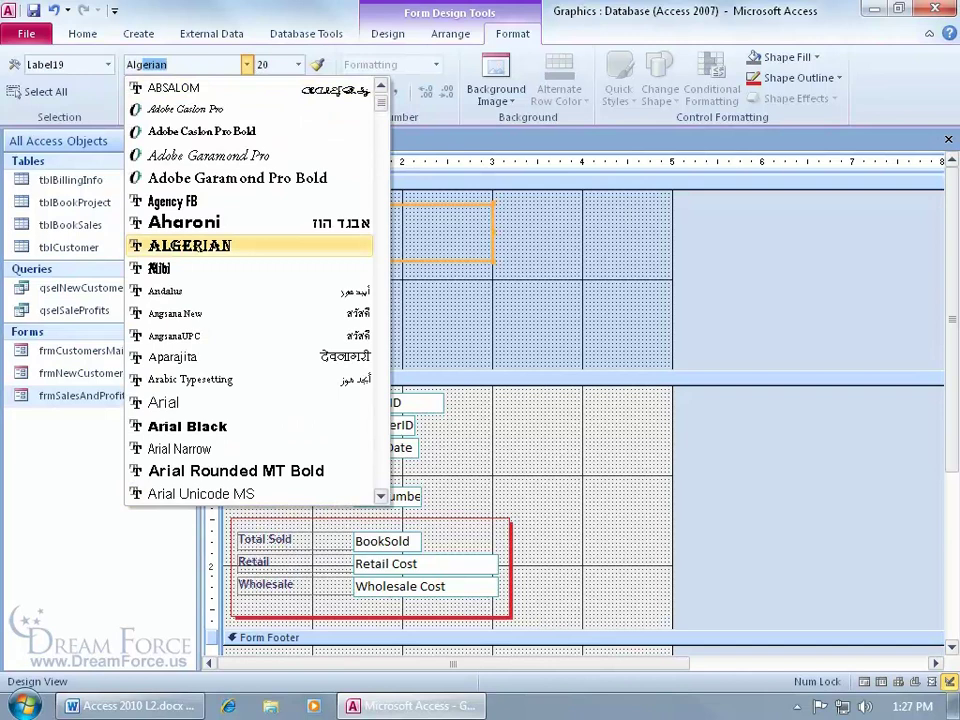
pyautogui.press('Return')
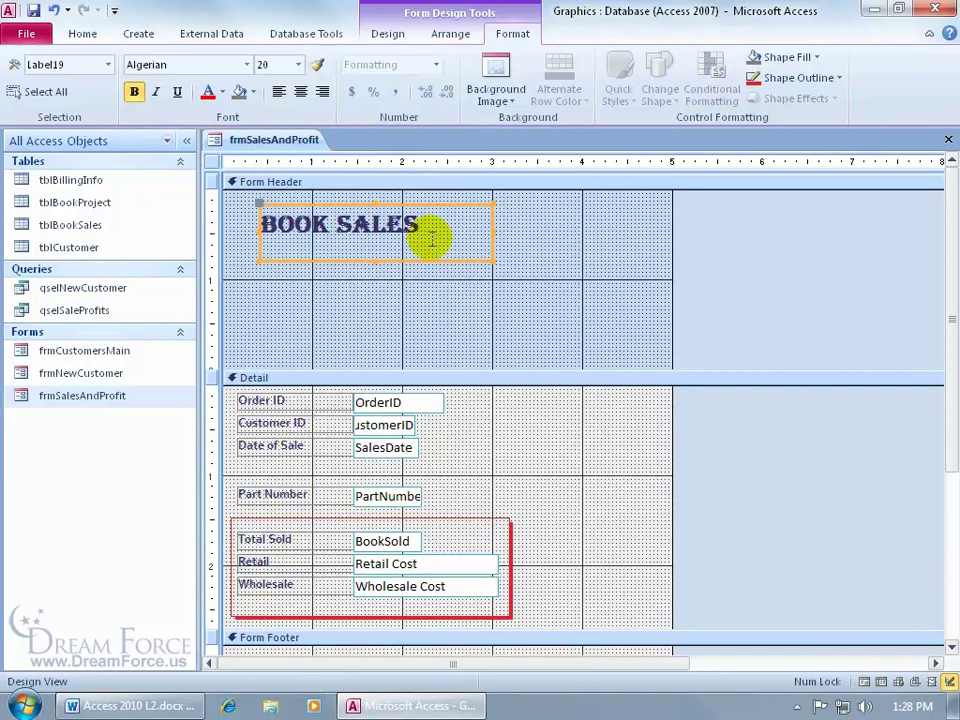
pyautogui.doubleClick(490, 231)
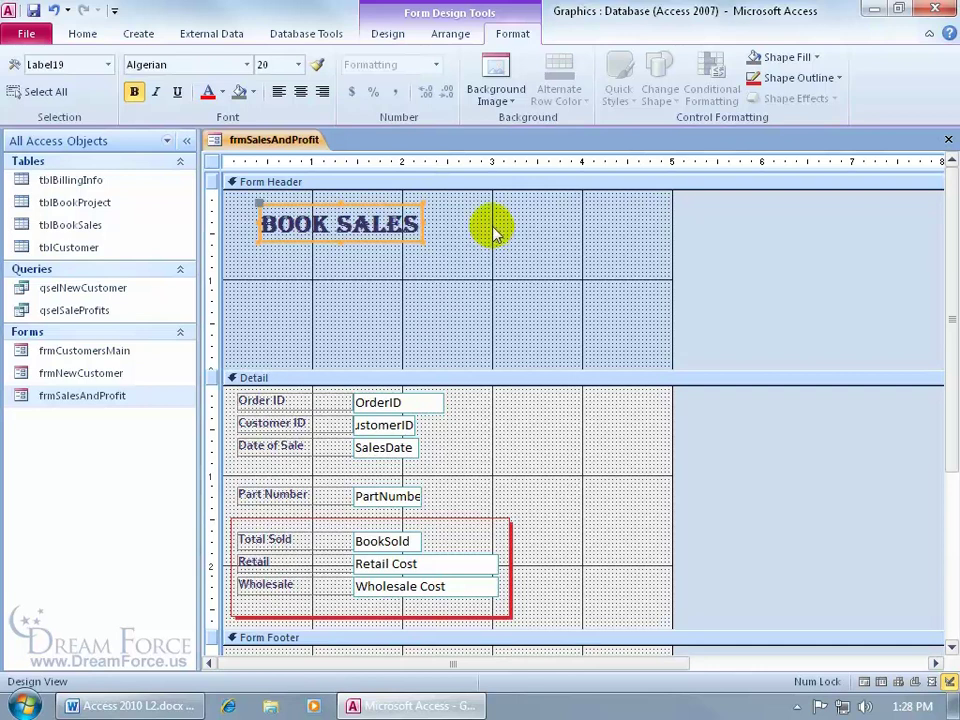
# Start inserting an image into the form and list all file types in the Exercises folder.
pyautogui.click(396, 35)
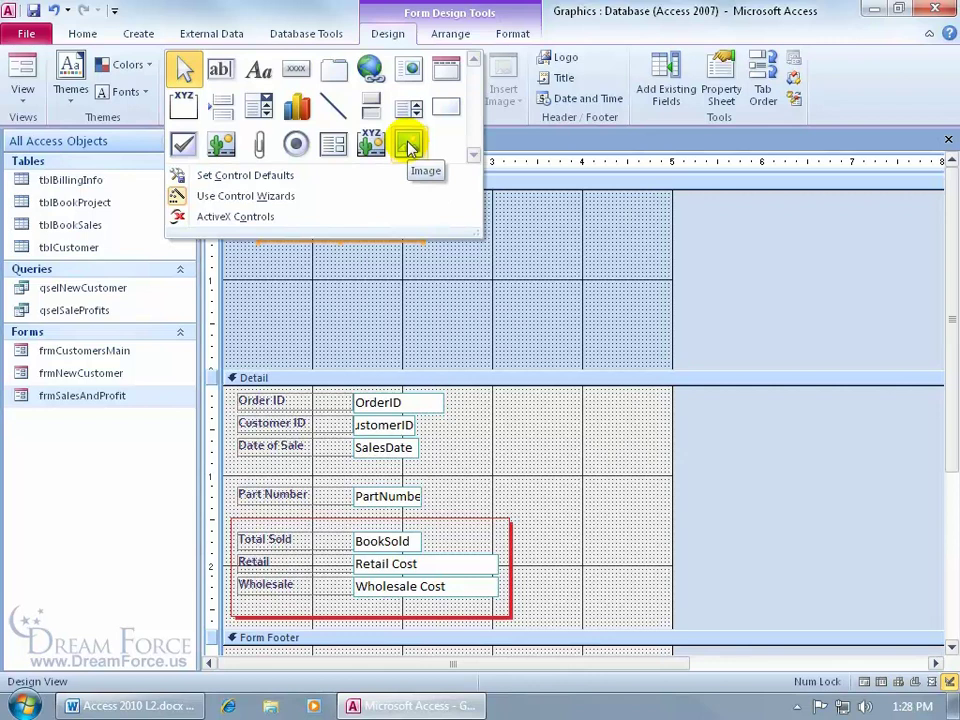
pyautogui.click(500, 118)
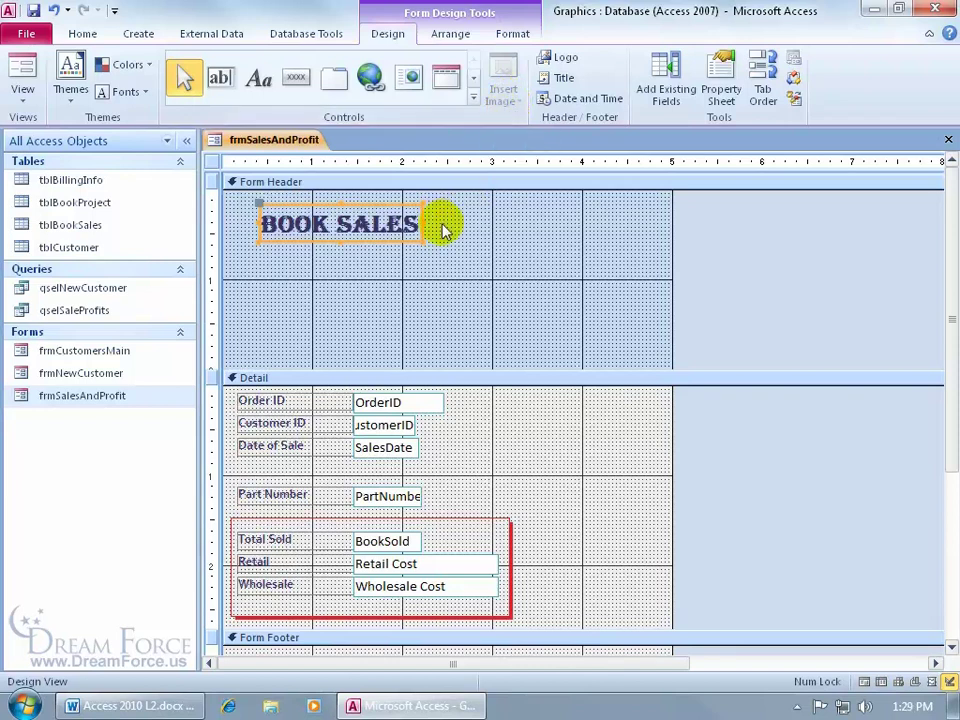
pyautogui.click(510, 223)
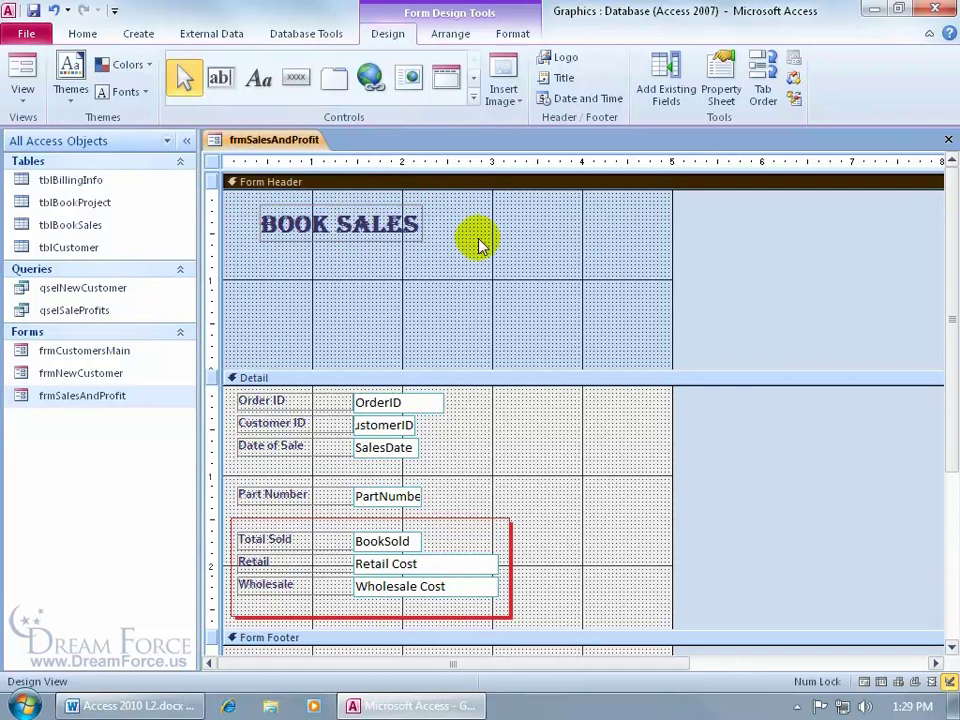
pyautogui.click(507, 100)
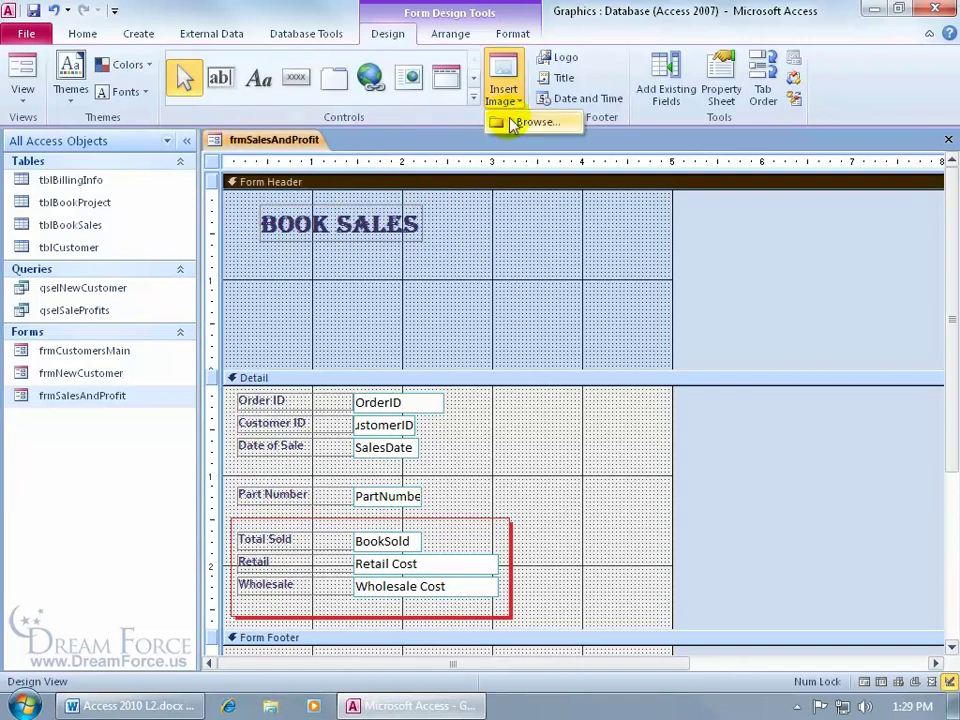
pyautogui.click(512, 122)
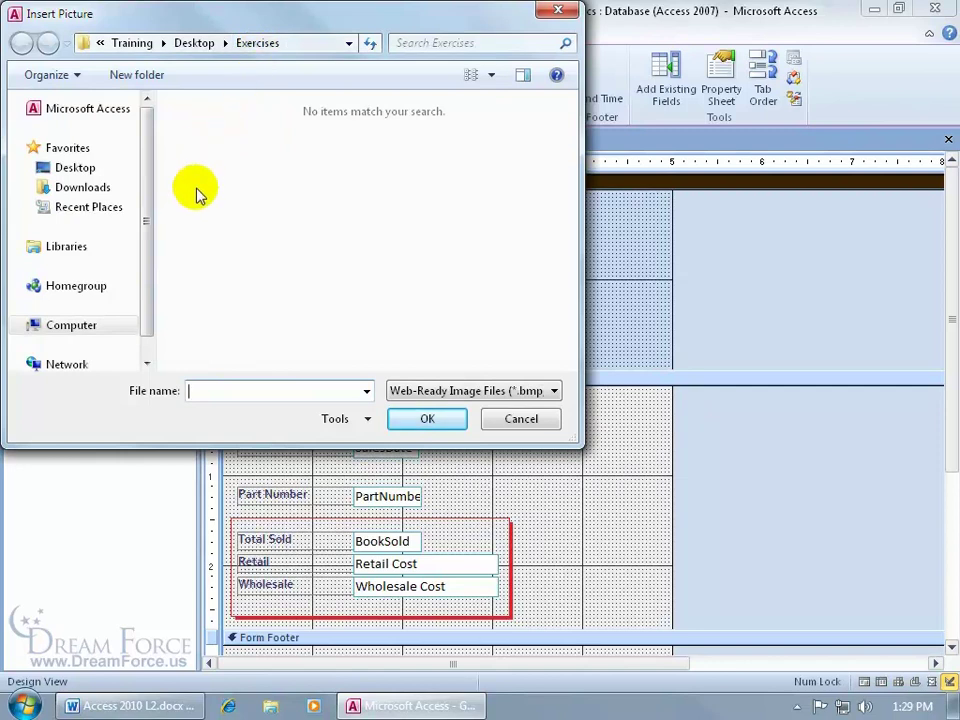
pyautogui.click(444, 392)
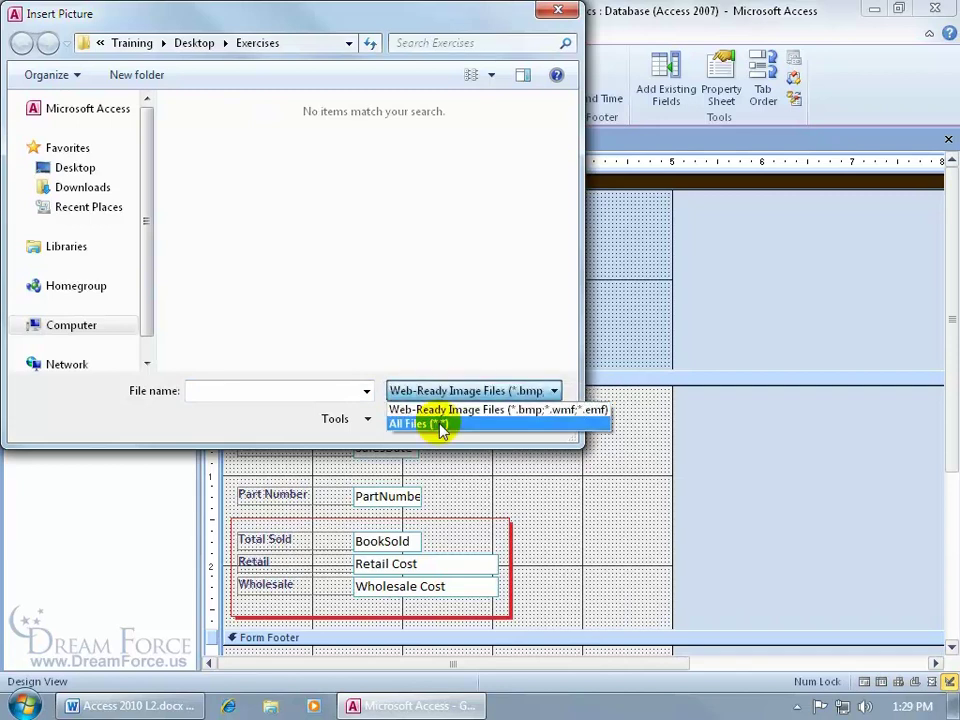
pyautogui.click(441, 426)
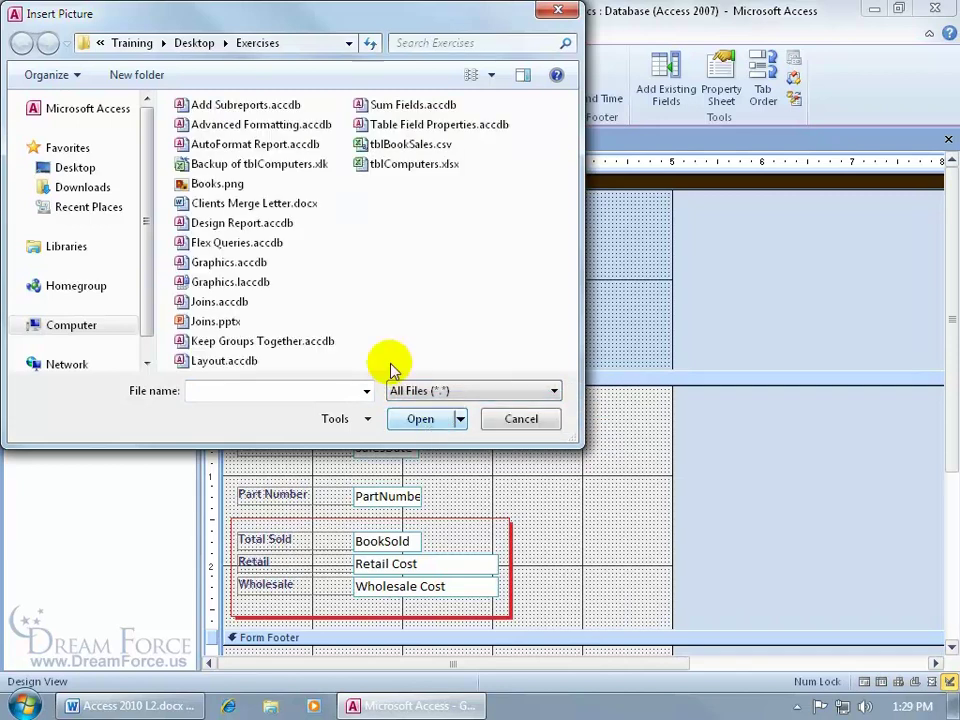
# Place Books.png to the right of the Book Sales label and shrink it to about 0.7 by 0.6 inches.
pyautogui.doubleClick(186, 187)
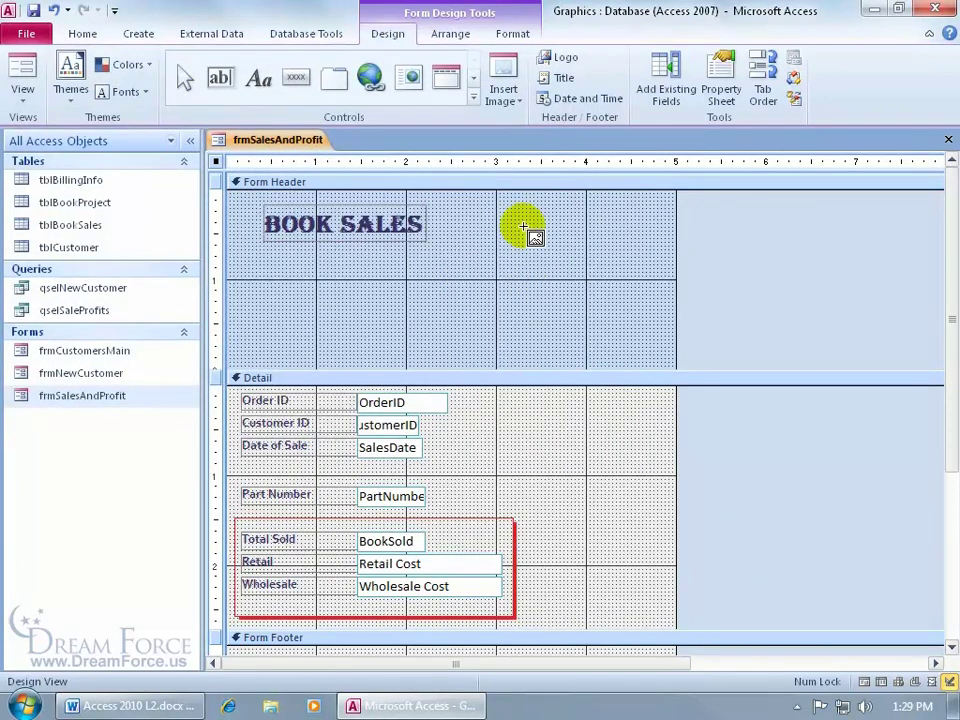
pyautogui.click(512, 219)
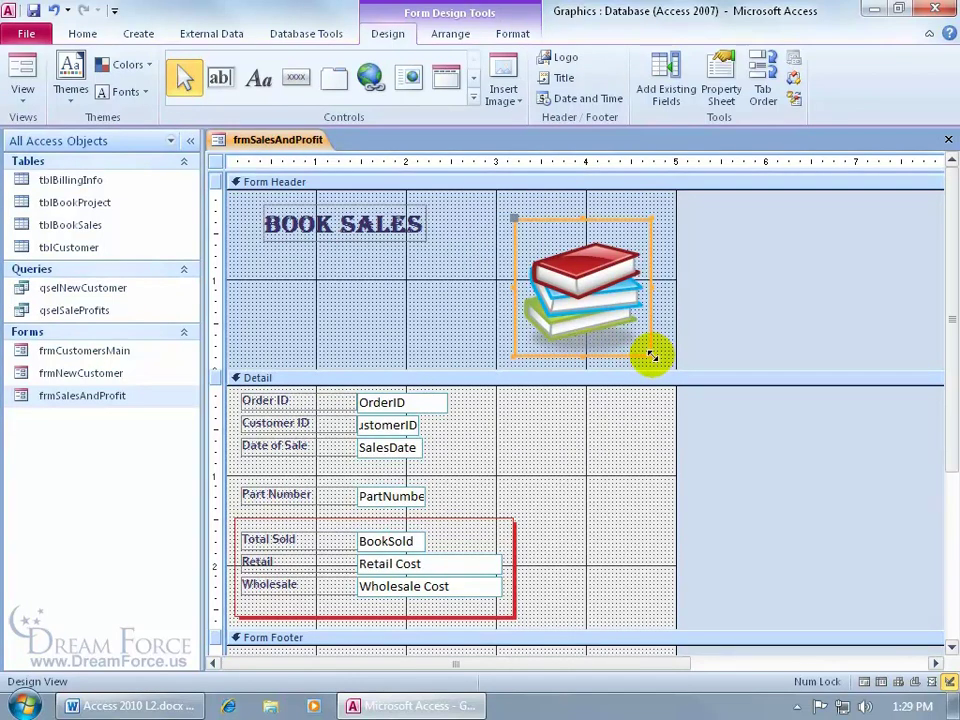
pyautogui.moveTo(651, 355); pyautogui.dragTo(583, 285)
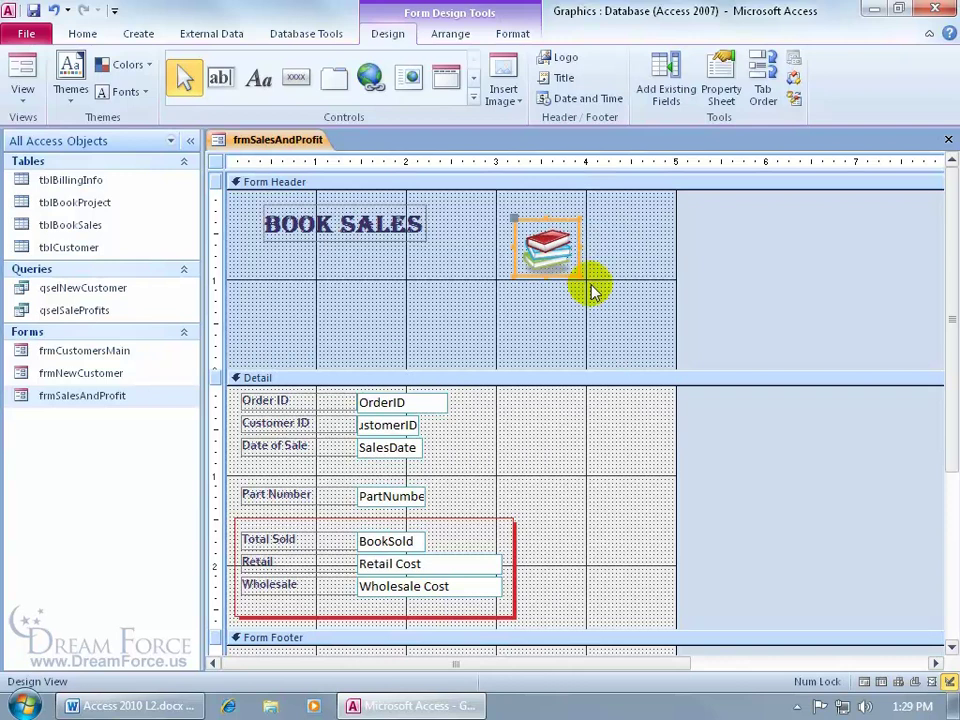
# Try the Stretch and Clip size modes on the books picture and set it back to Zoom.
pyautogui.doubleClick(552, 250)
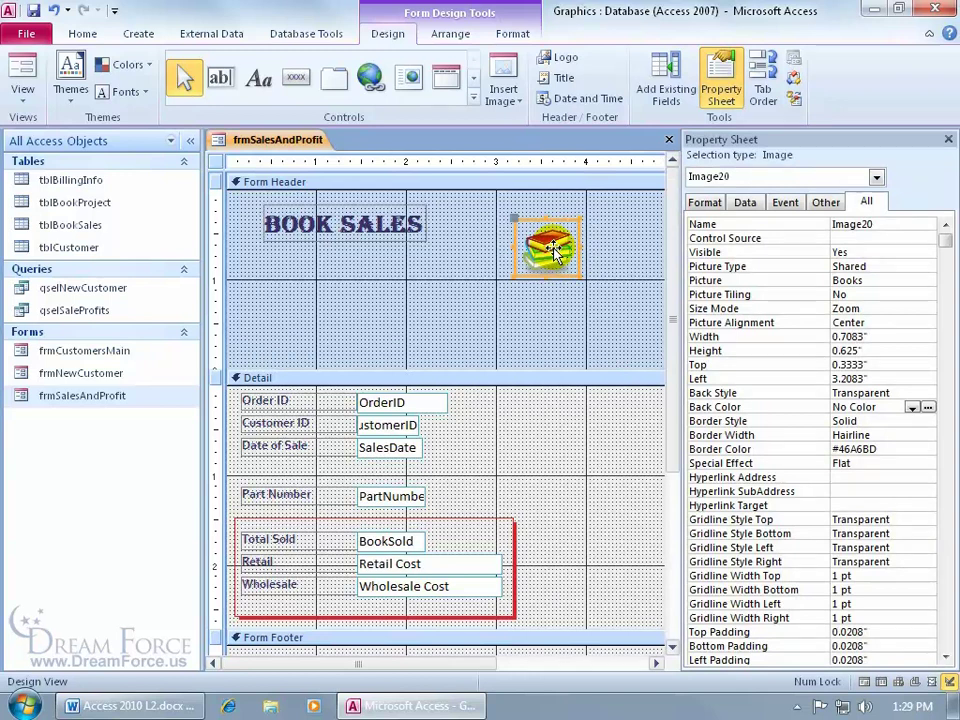
pyautogui.click(884, 312)
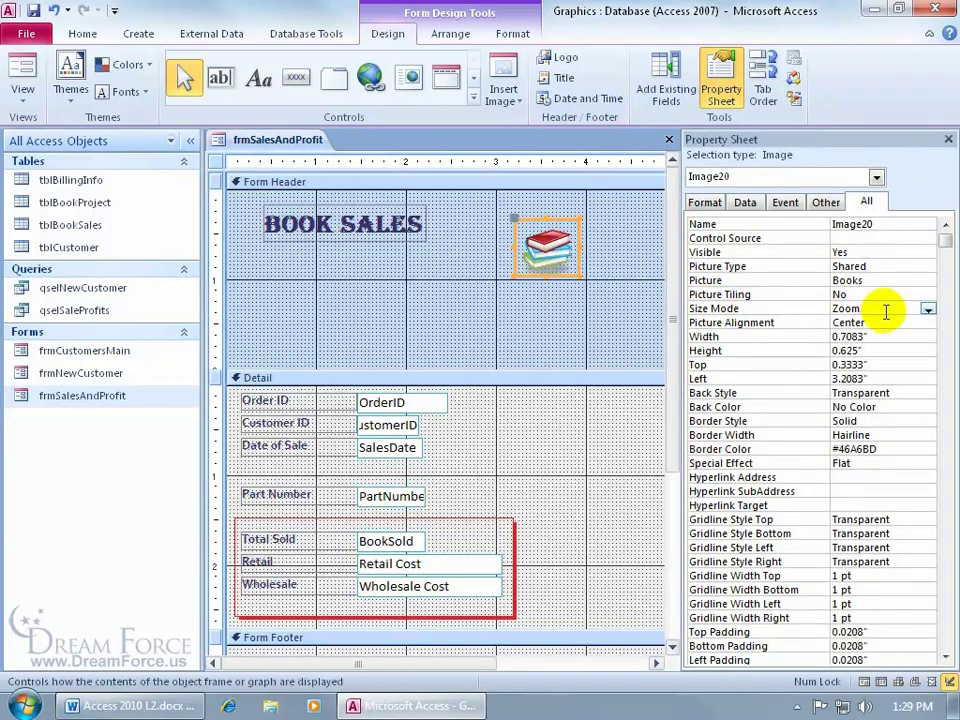
pyautogui.click(927, 309)
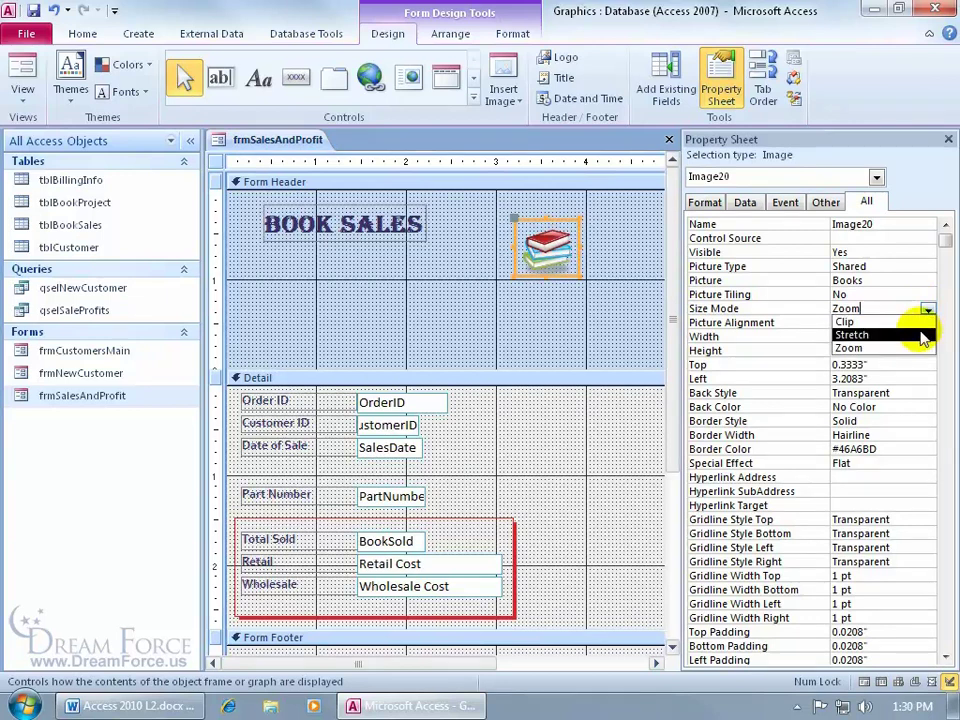
pyautogui.click(920, 332)
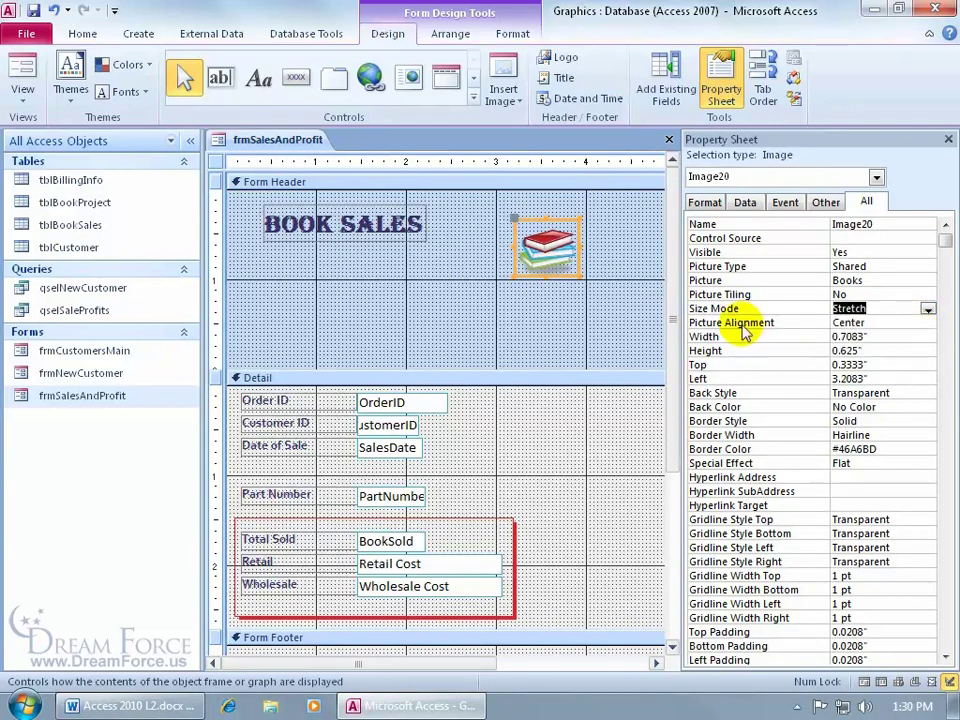
pyautogui.click(930, 311)
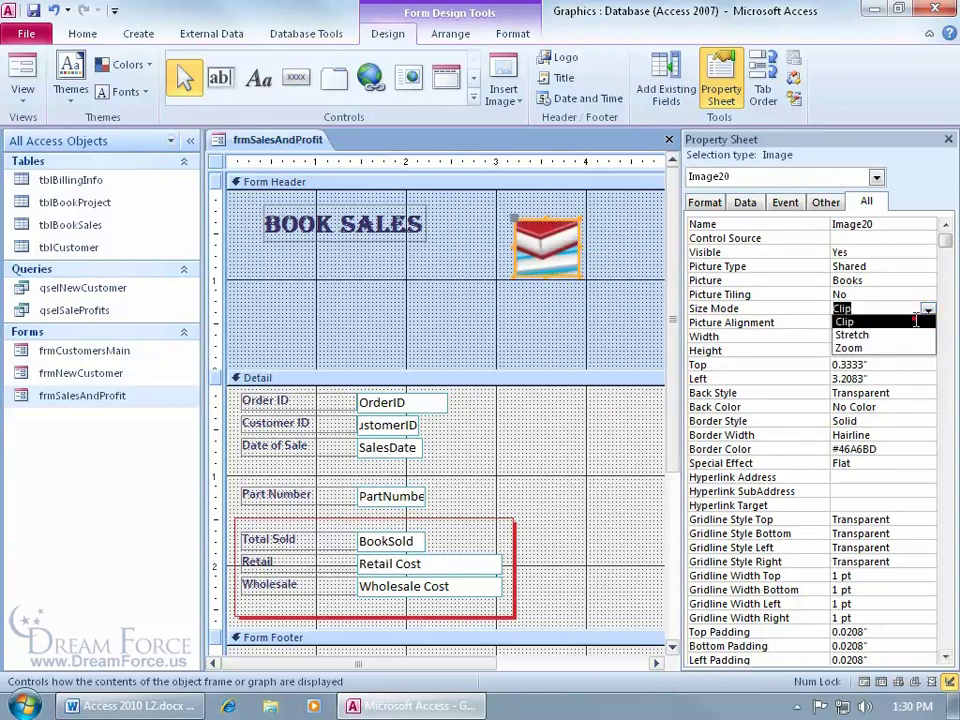
pyautogui.click(916, 321)
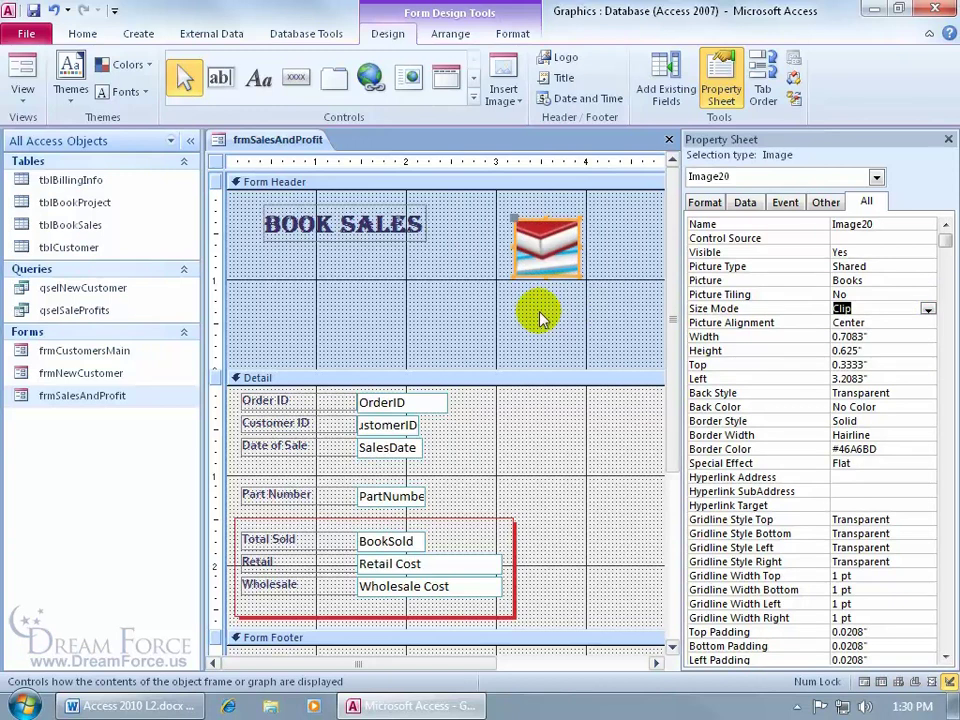
pyautogui.click(929, 309)
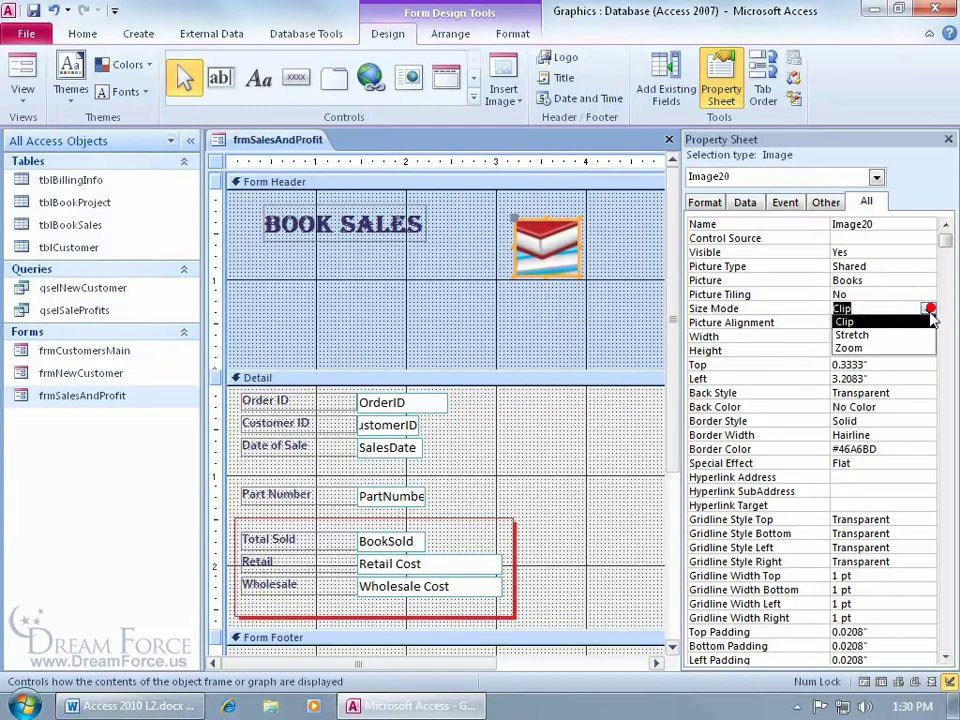
pyautogui.click(917, 347)
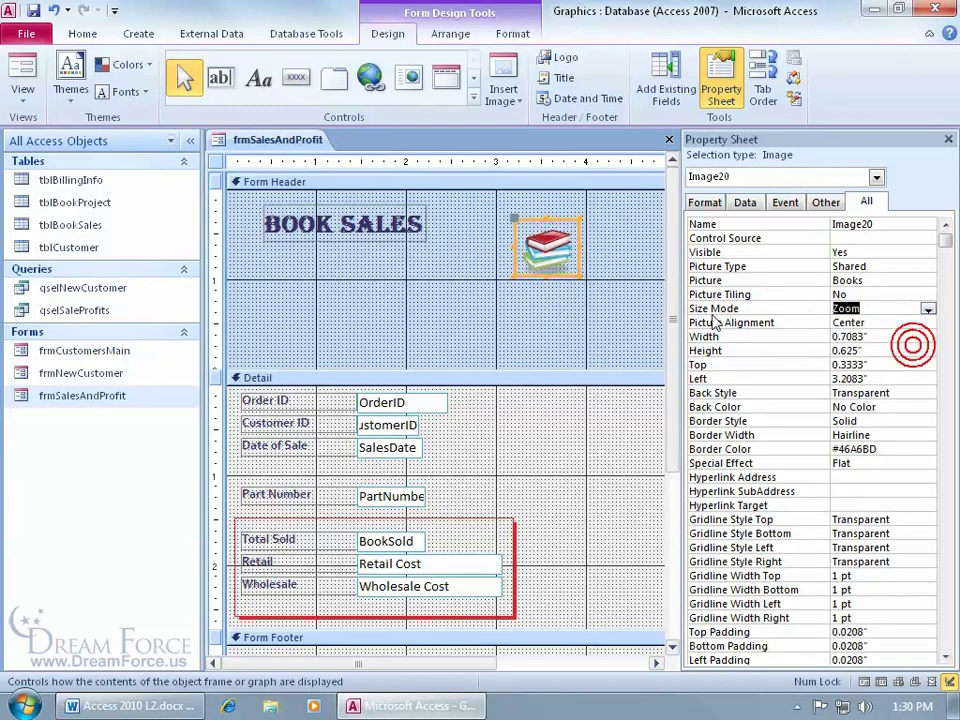
pyautogui.click(948, 139)
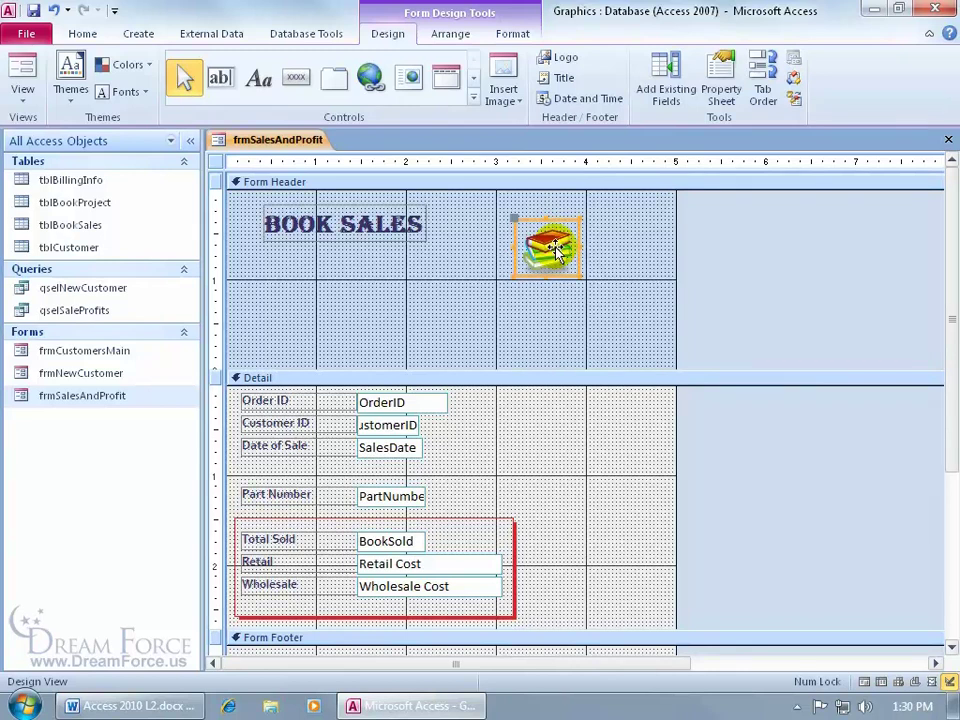
# Move the books picture closer to the Book Sales label and reduce the form header height to about 0.8 inches.
pyautogui.moveTo(557, 250); pyautogui.dragTo(510, 230)
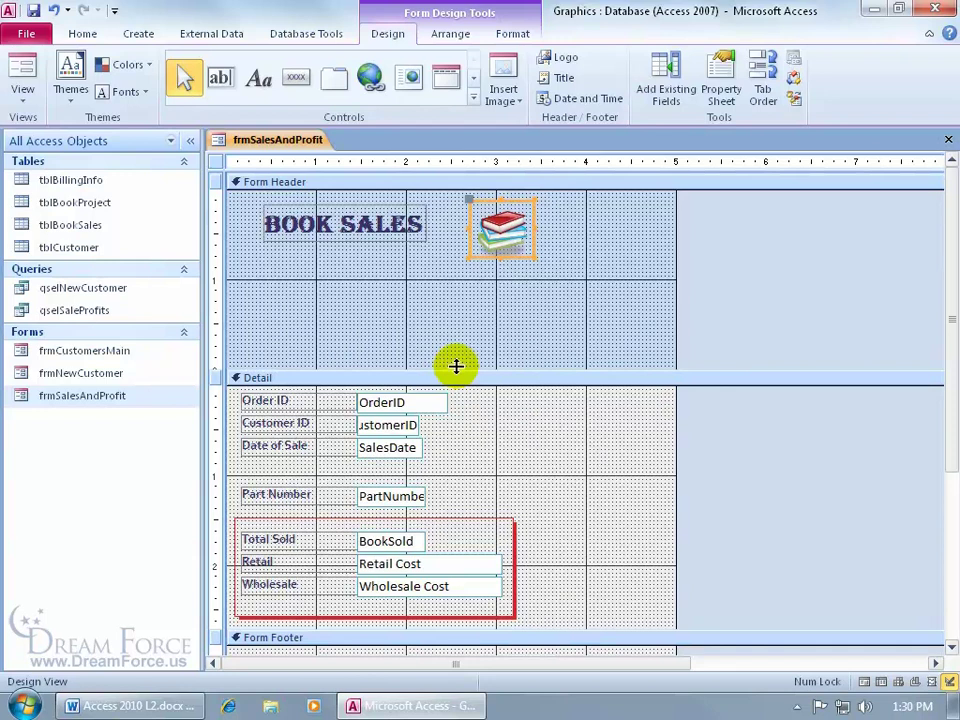
pyautogui.moveTo(456, 366); pyautogui.dragTo(456, 258)
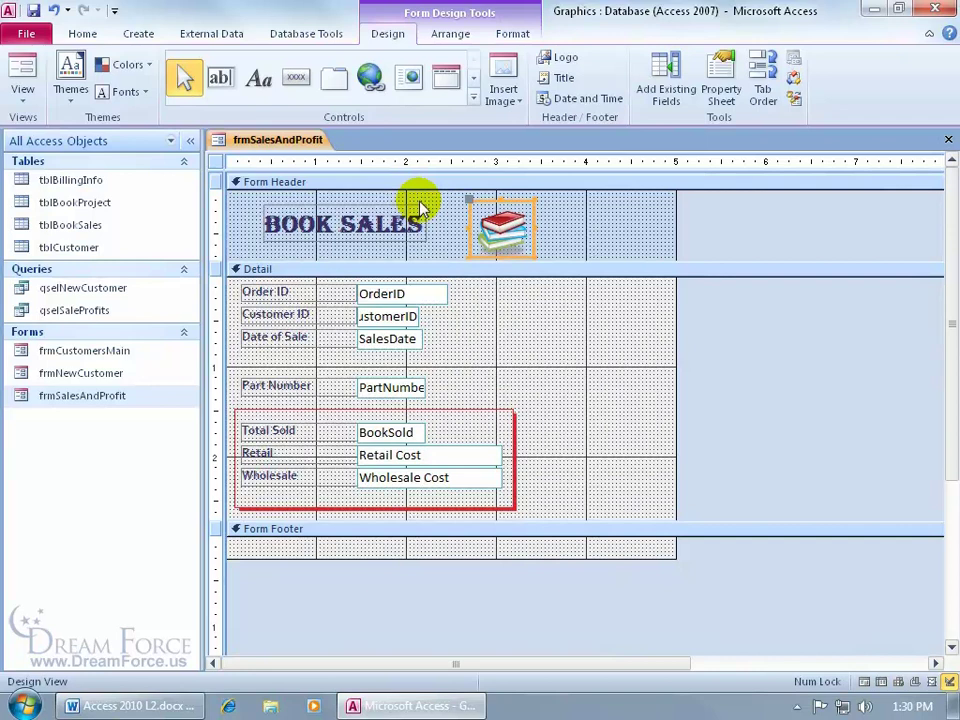
pyautogui.click(22, 80)
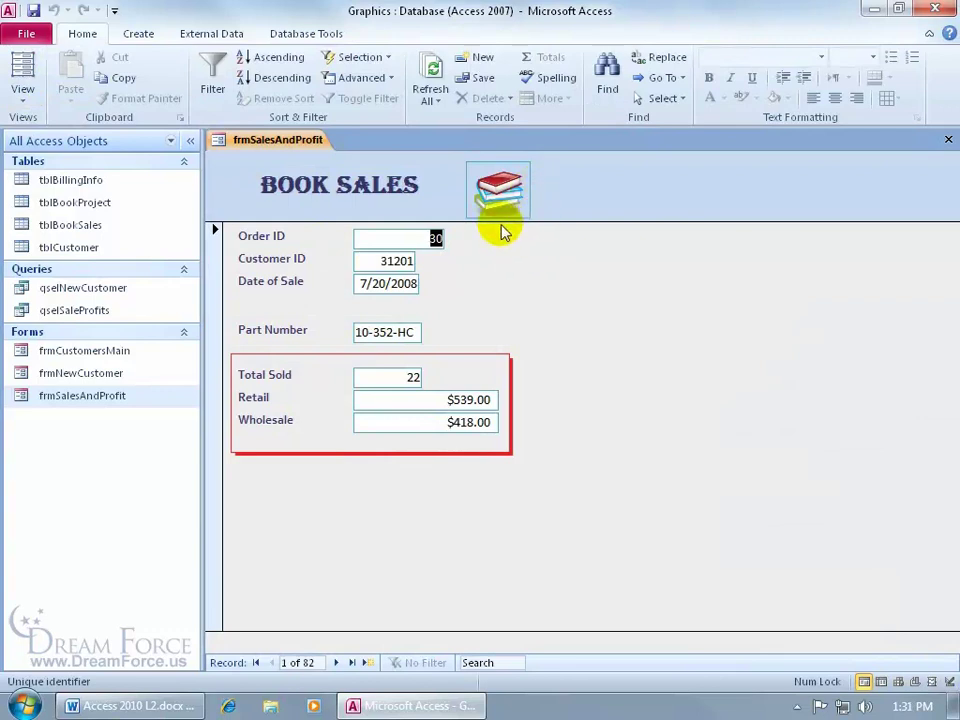
# Make the outline of the books picture transparent in Design View and display the result in Form View.
pyautogui.rightClick(272, 158)
pyautogui.click(307, 218)
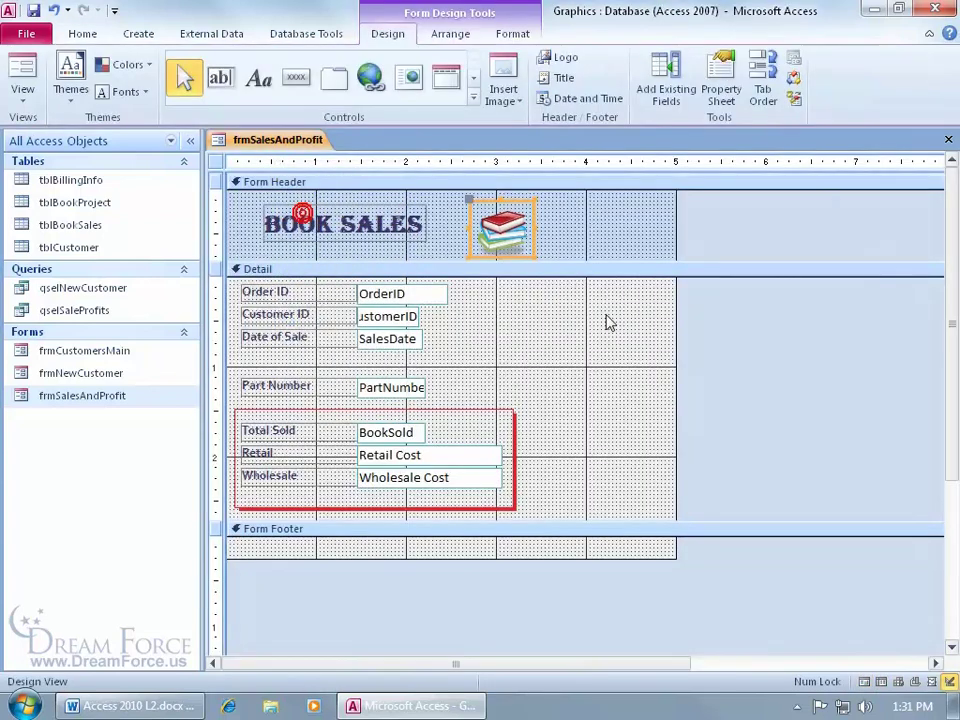
pyautogui.click(514, 34)
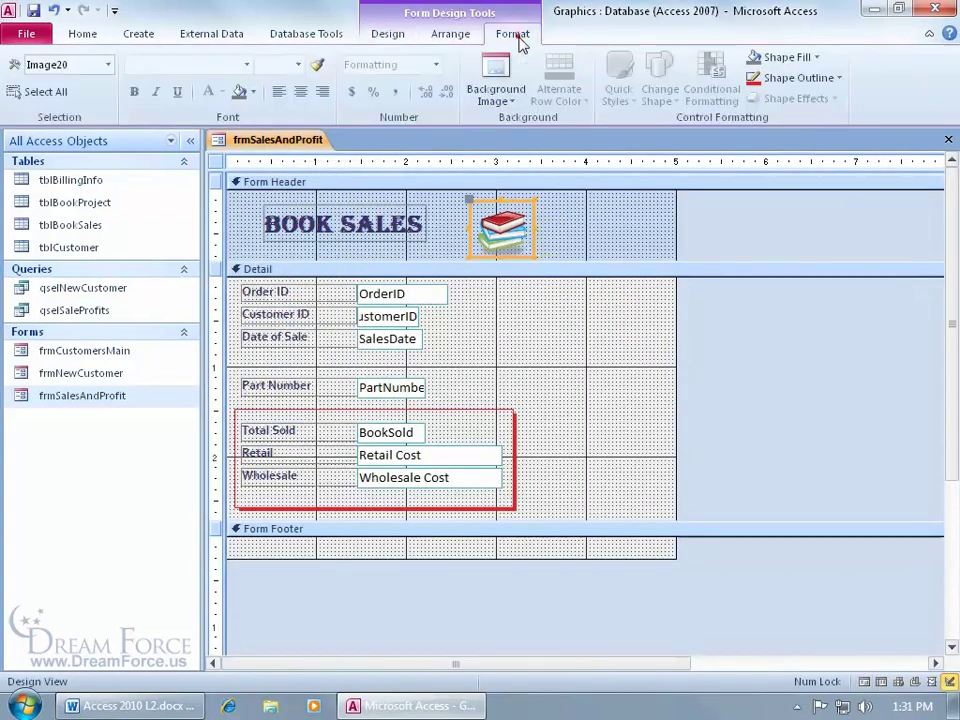
pyautogui.click(836, 79)
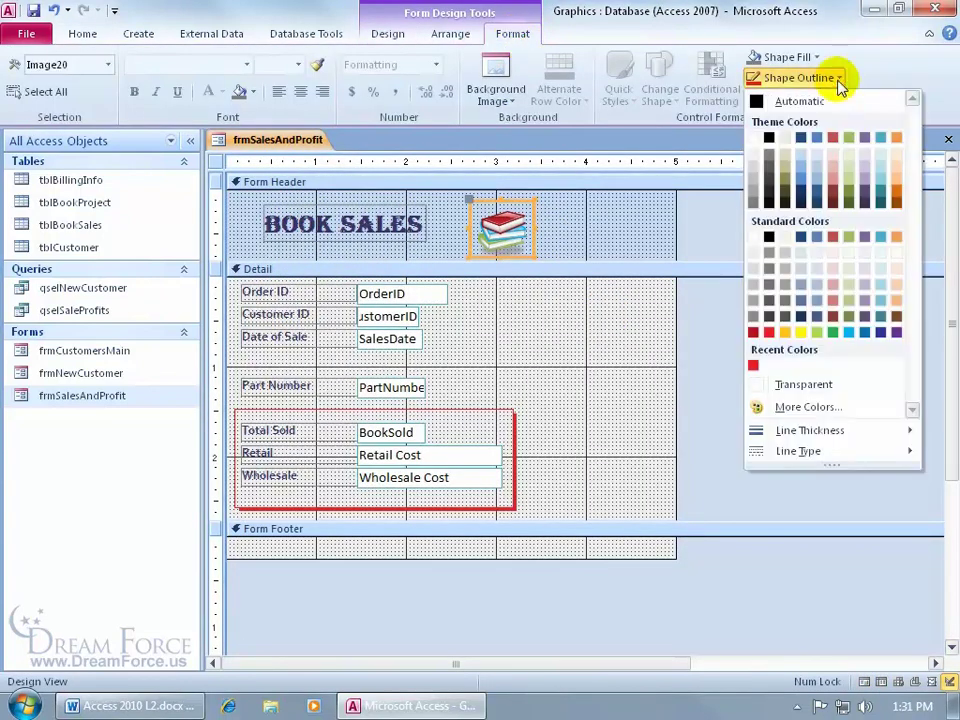
pyautogui.click(803, 386)
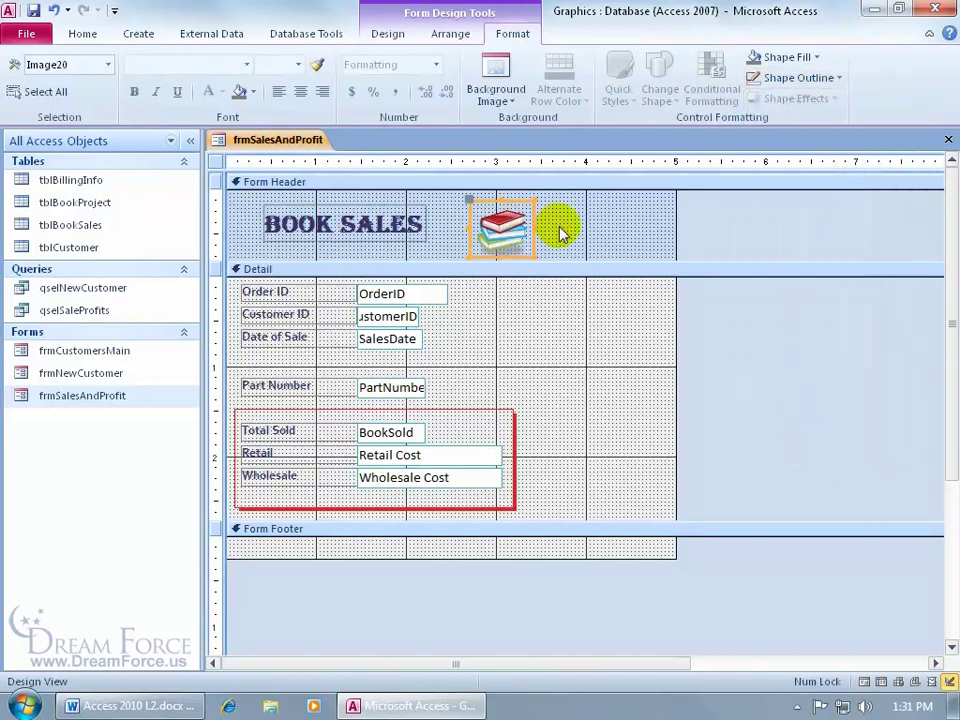
pyautogui.click(558, 226)
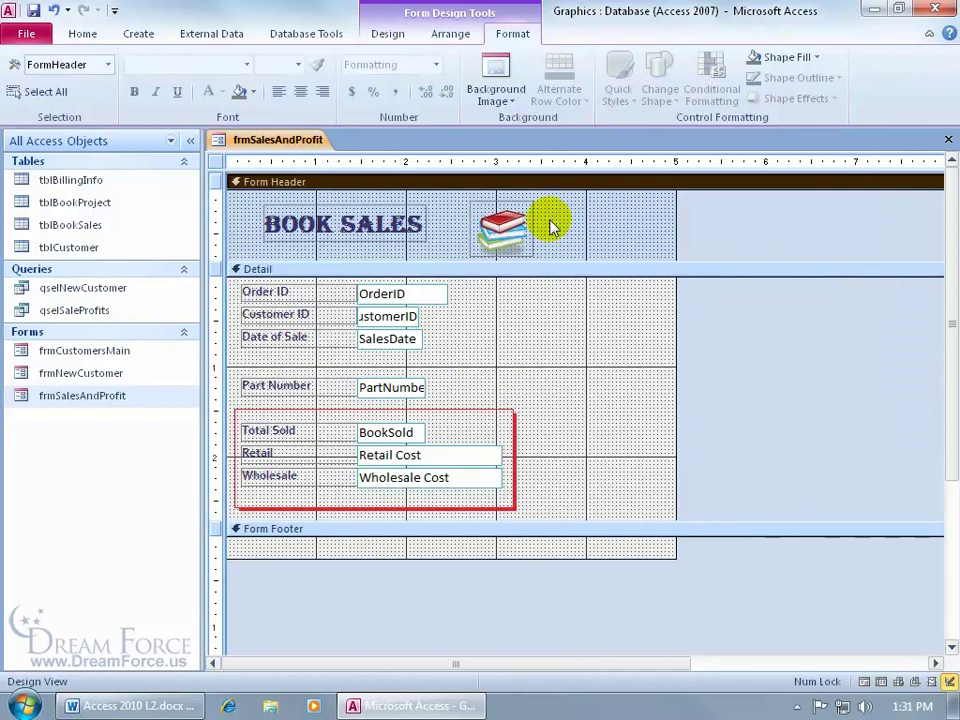
pyautogui.rightClick(300, 143)
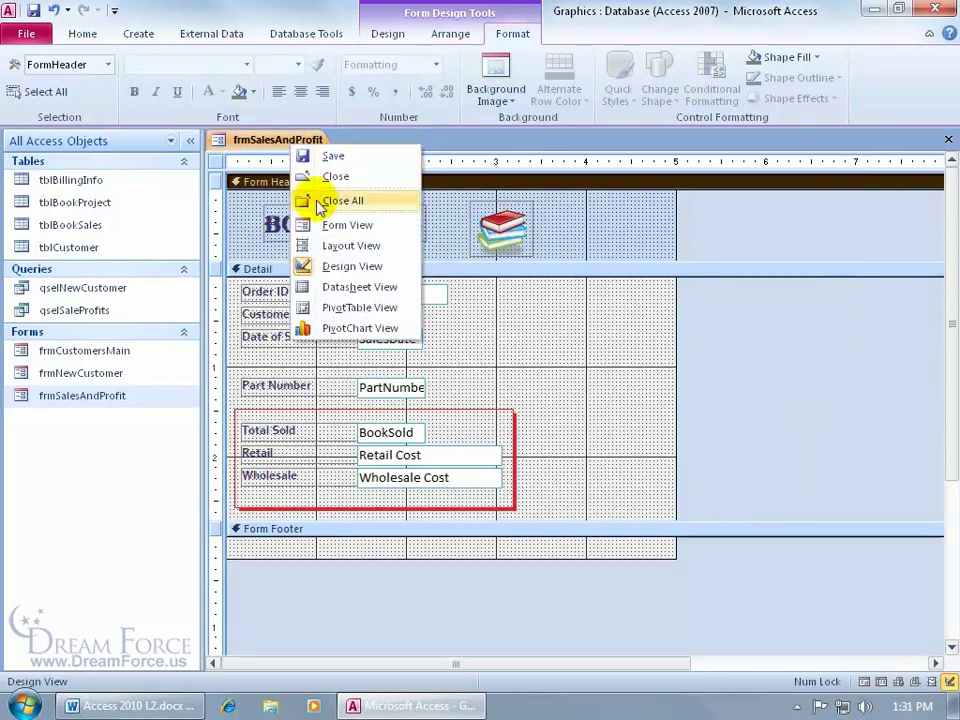
pyautogui.click(348, 225)
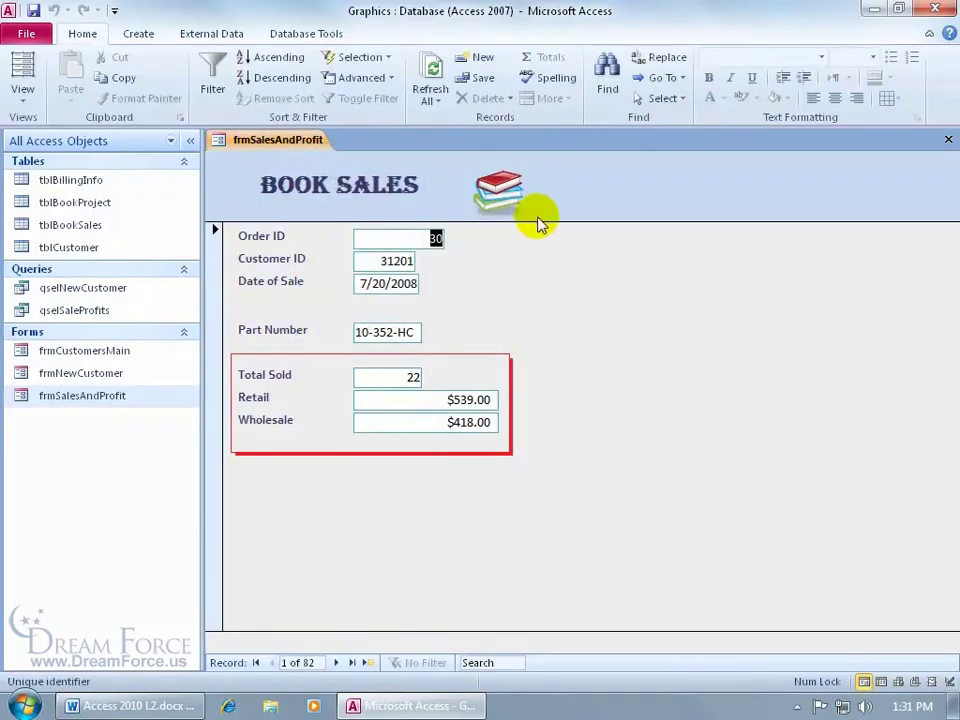
# Set the form header's Visible property to No in Design View and display the form in Form View.
pyautogui.rightClick(452, 171)
pyautogui.click(468, 221)
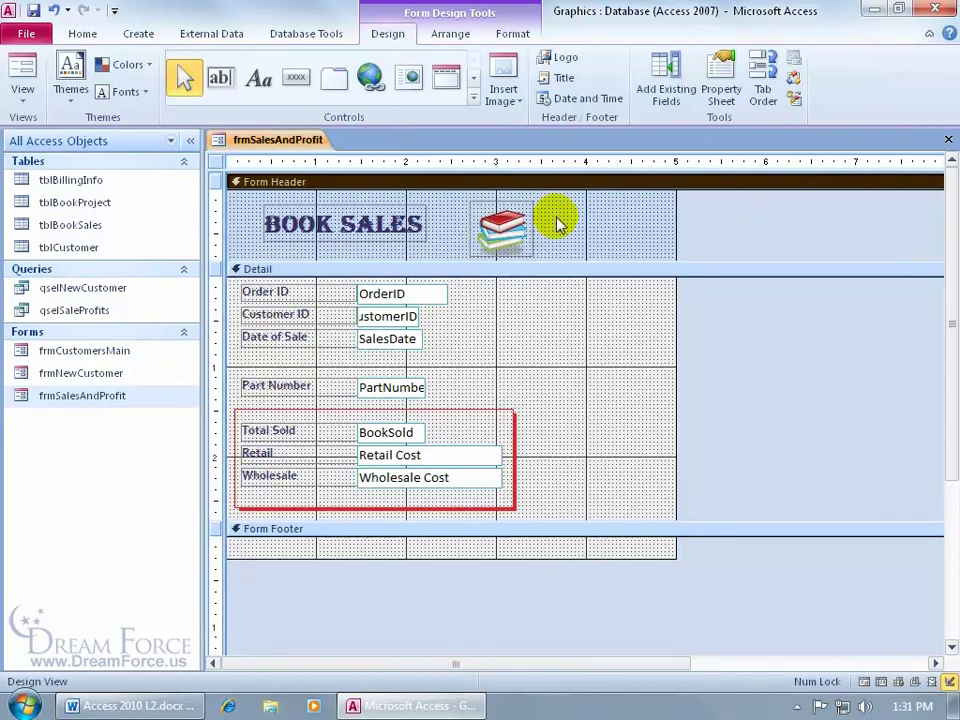
pyautogui.doubleClick(537, 186)
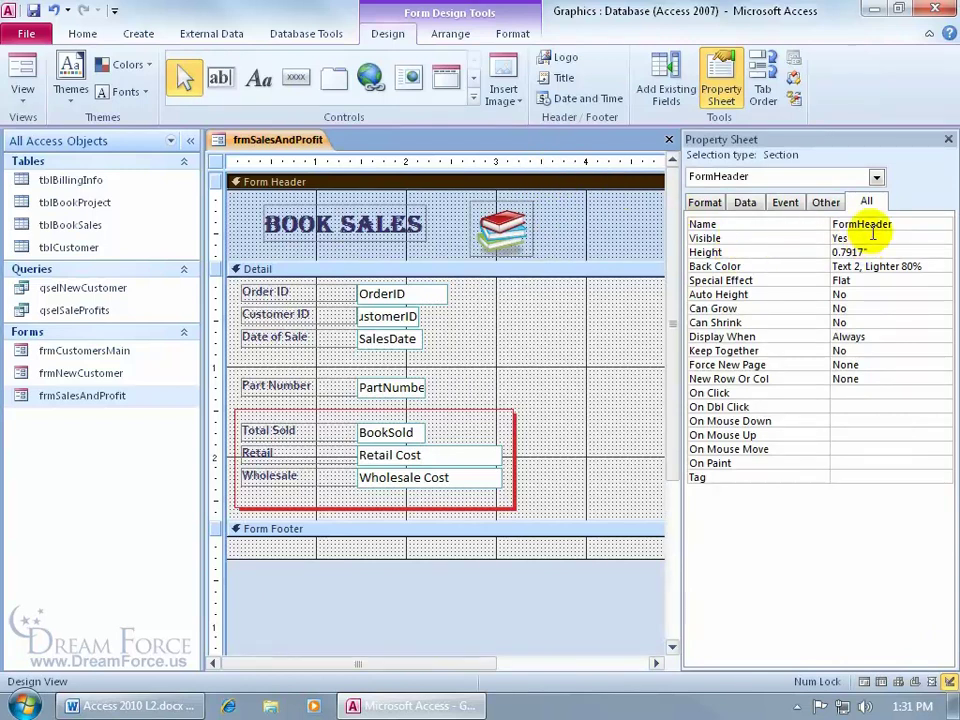
pyautogui.click(709, 202)
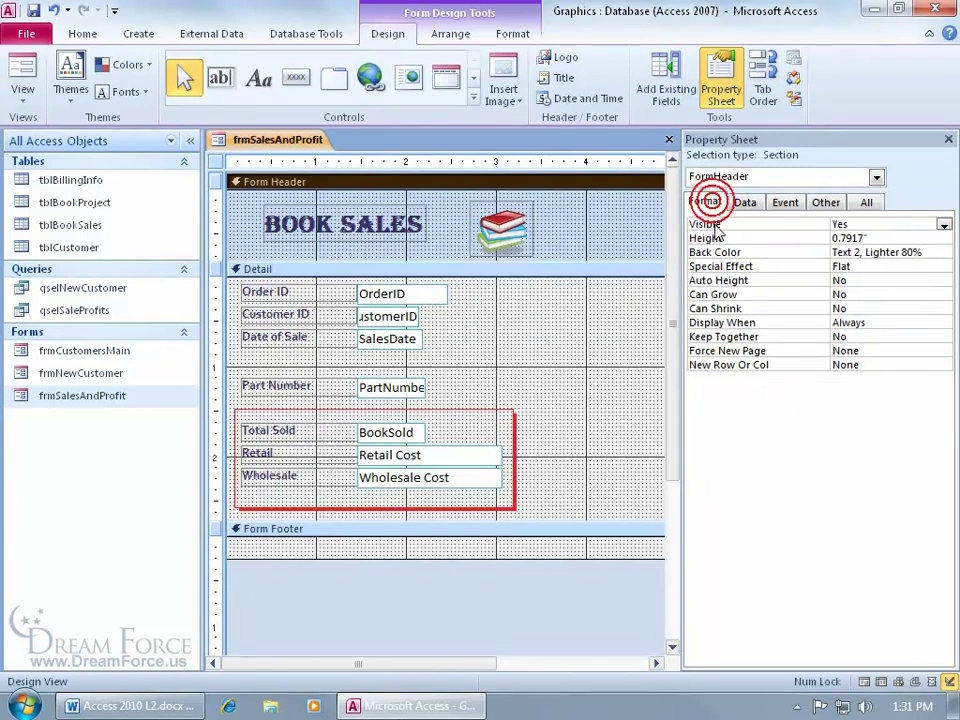
pyautogui.doubleClick(857, 224)
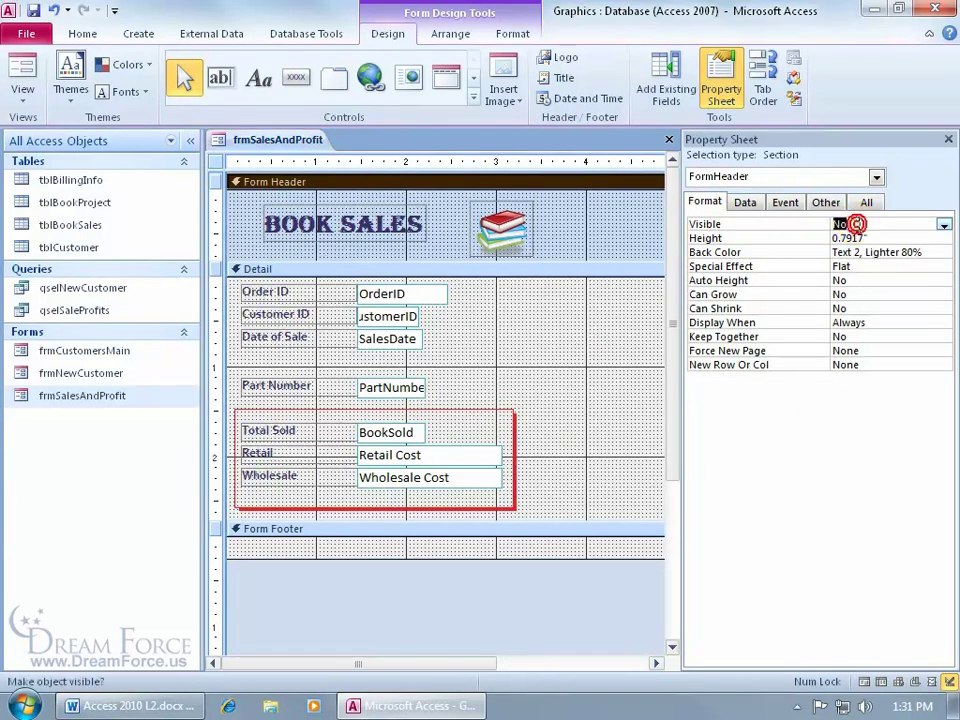
pyautogui.rightClick(268, 146)
pyautogui.click(302, 220)
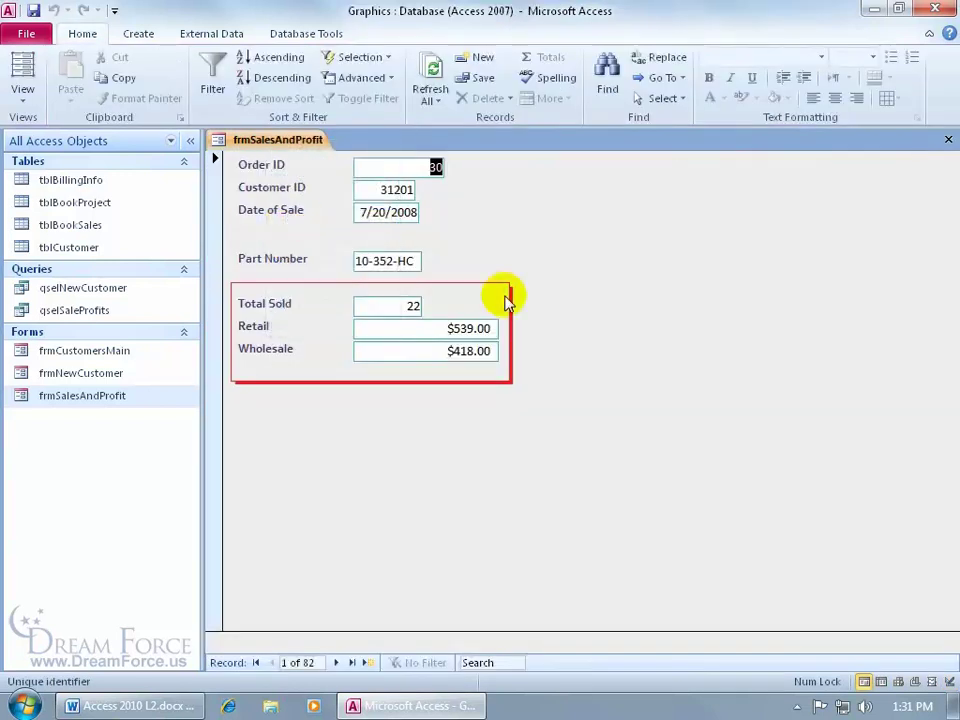
# Return to Design View and set the form header's Visible property back to Yes.
pyautogui.rightClick(309, 181)
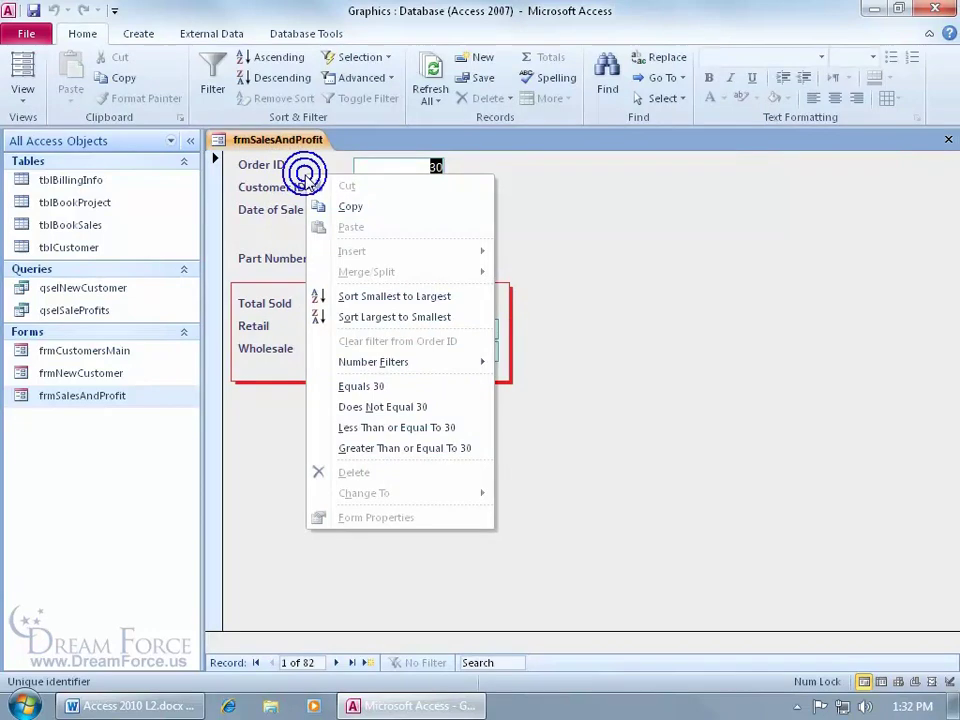
pyautogui.rightClick(529, 208)
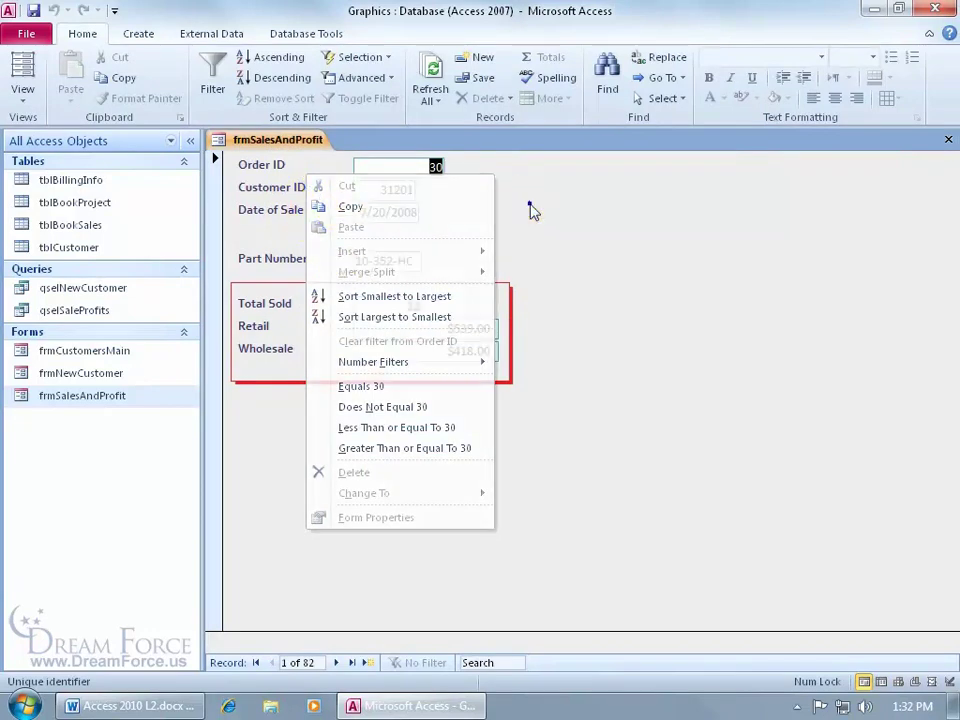
pyautogui.click(565, 256)
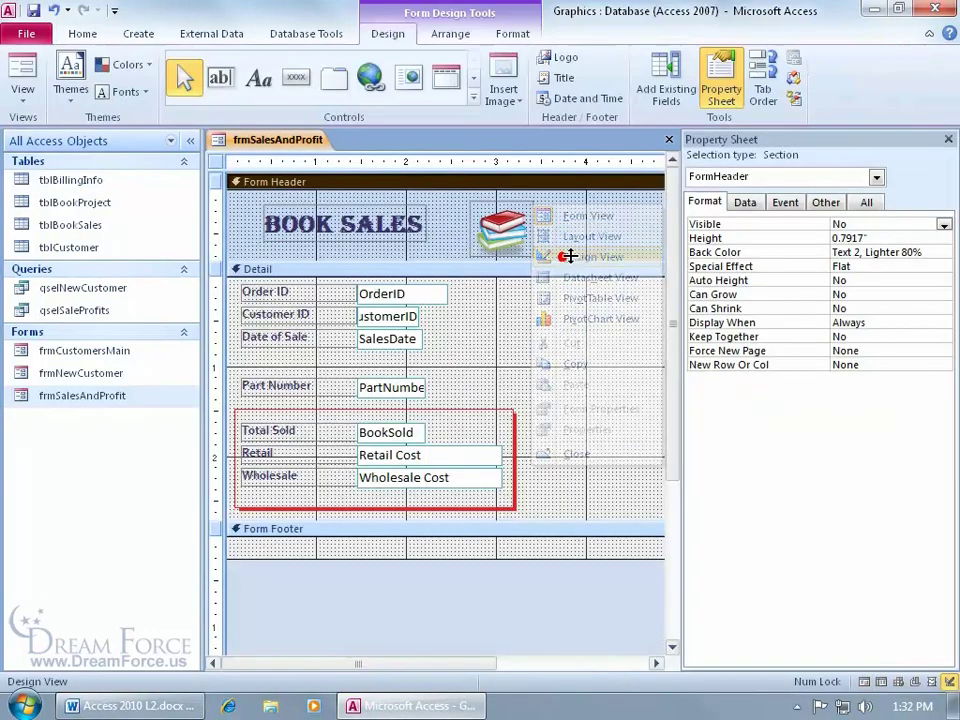
pyautogui.doubleClick(860, 224)
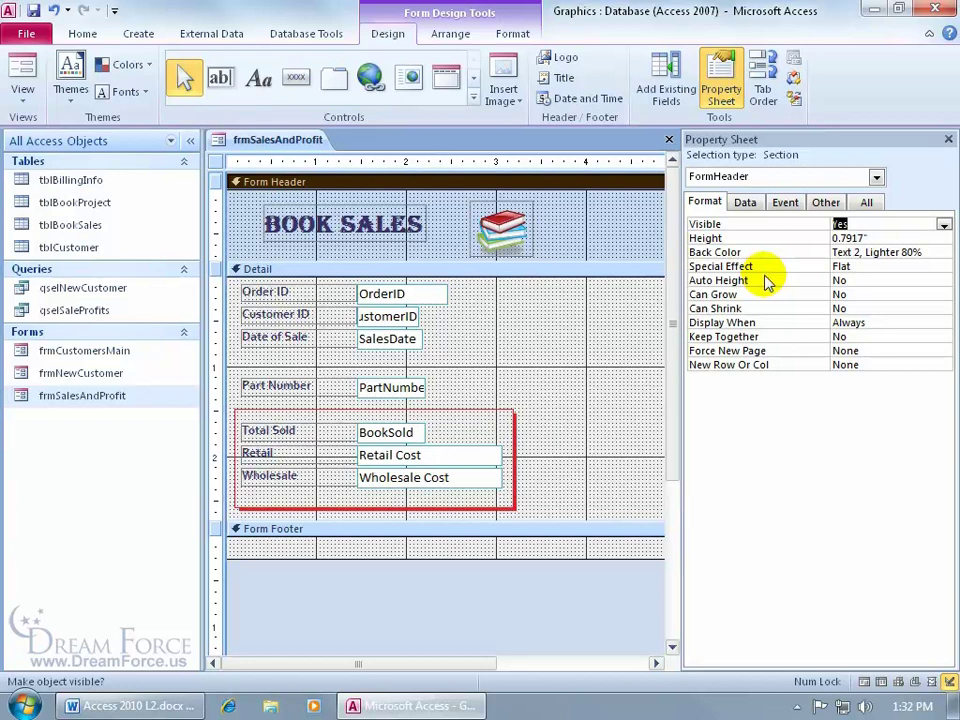
pyautogui.click(948, 139)
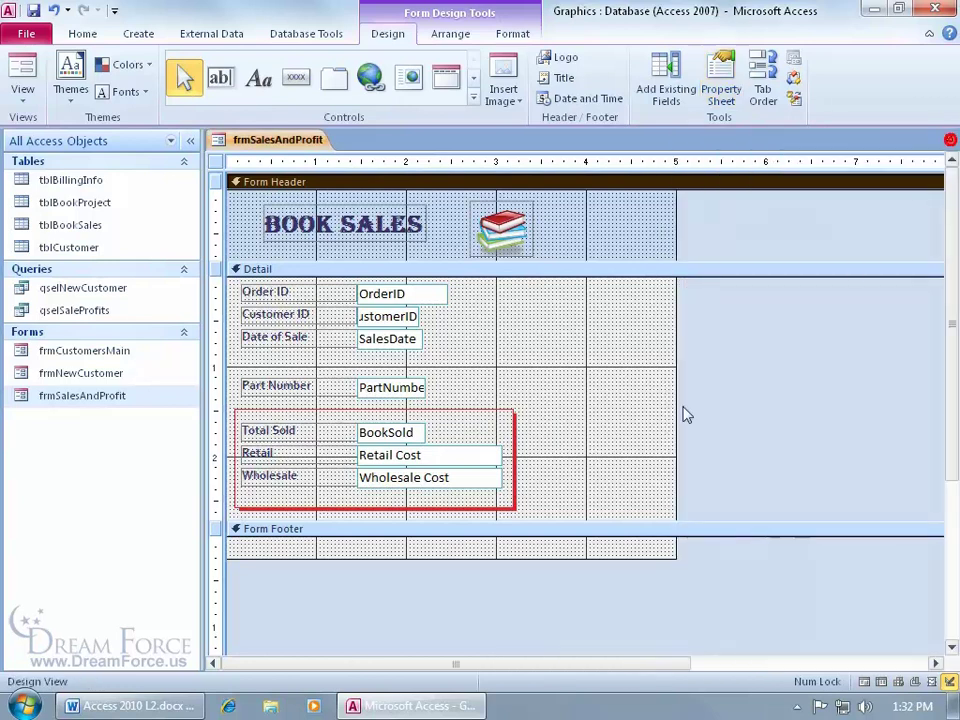
# Start a new conditional formatting rule on the BookSold field for values between 10 and 15.
pyautogui.click(413, 435)
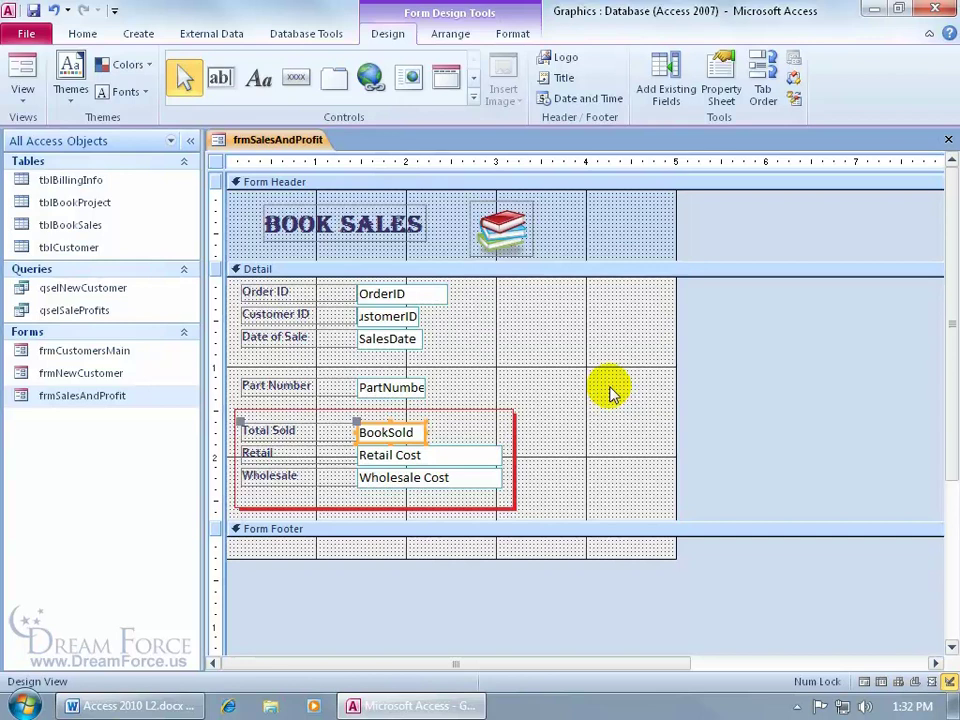
pyautogui.click(512, 34)
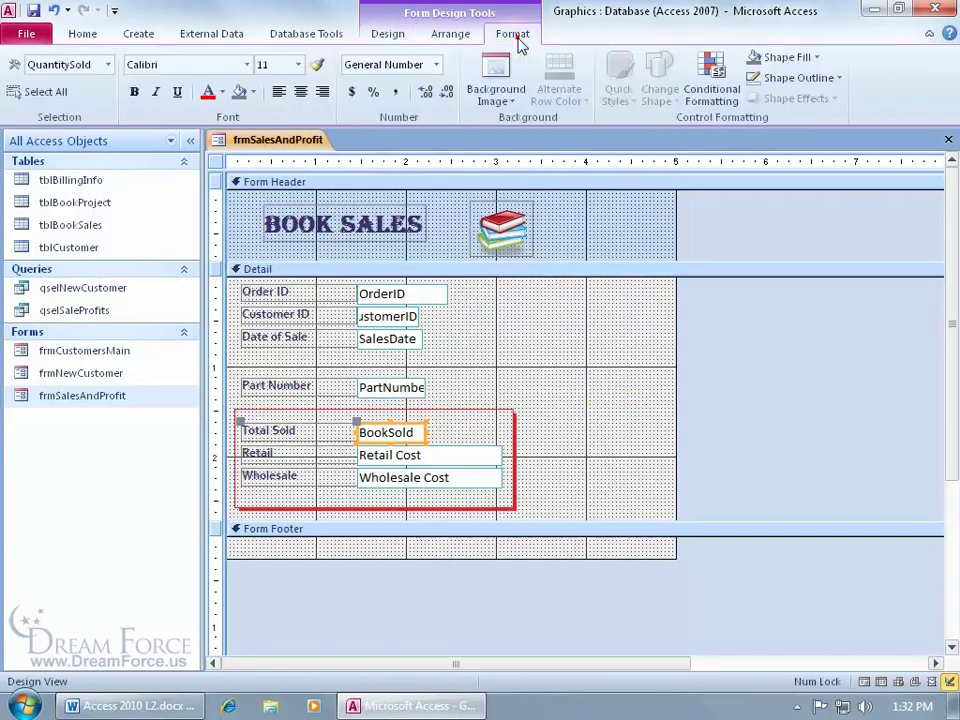
pyautogui.click(713, 85)
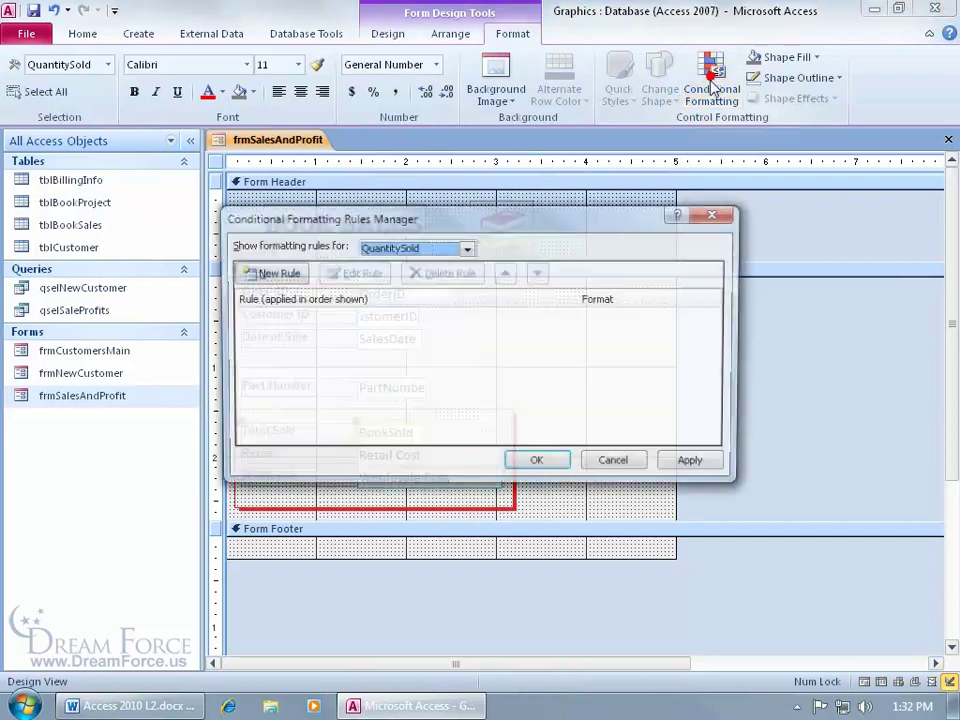
pyautogui.click(270, 273)
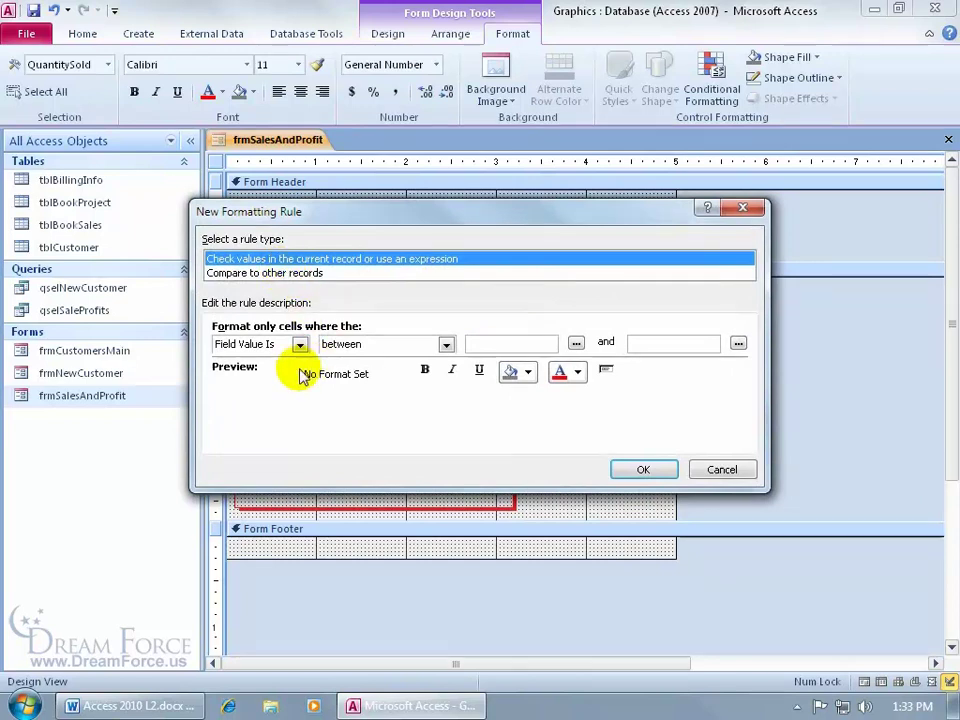
pyautogui.click(522, 343)
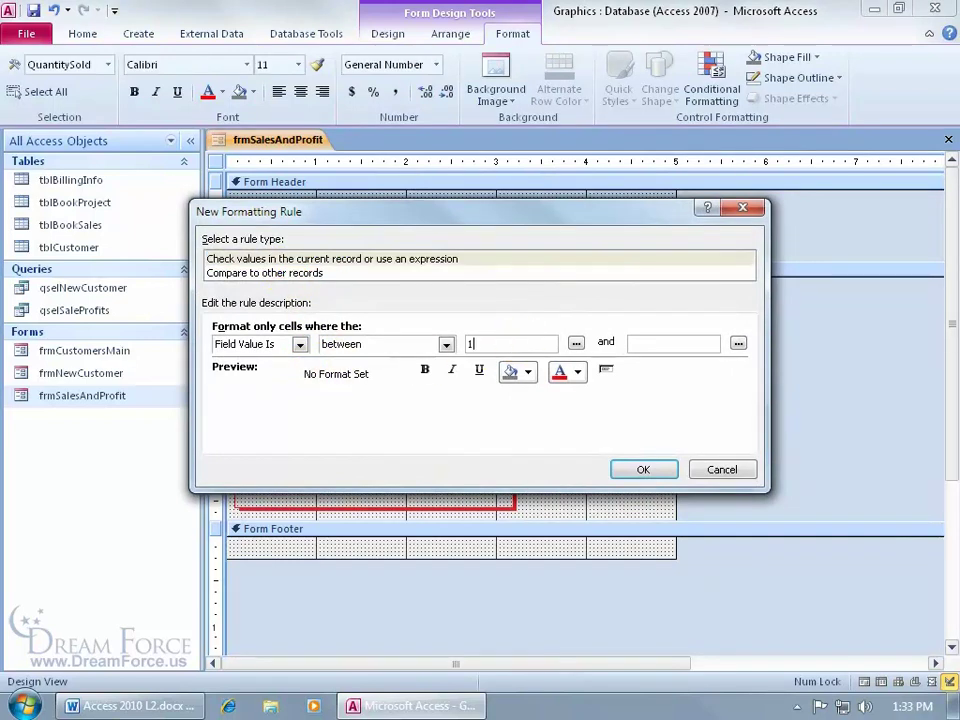
pyautogui.write('10')
pyautogui.click(643, 342)
pyautogui.write('15')
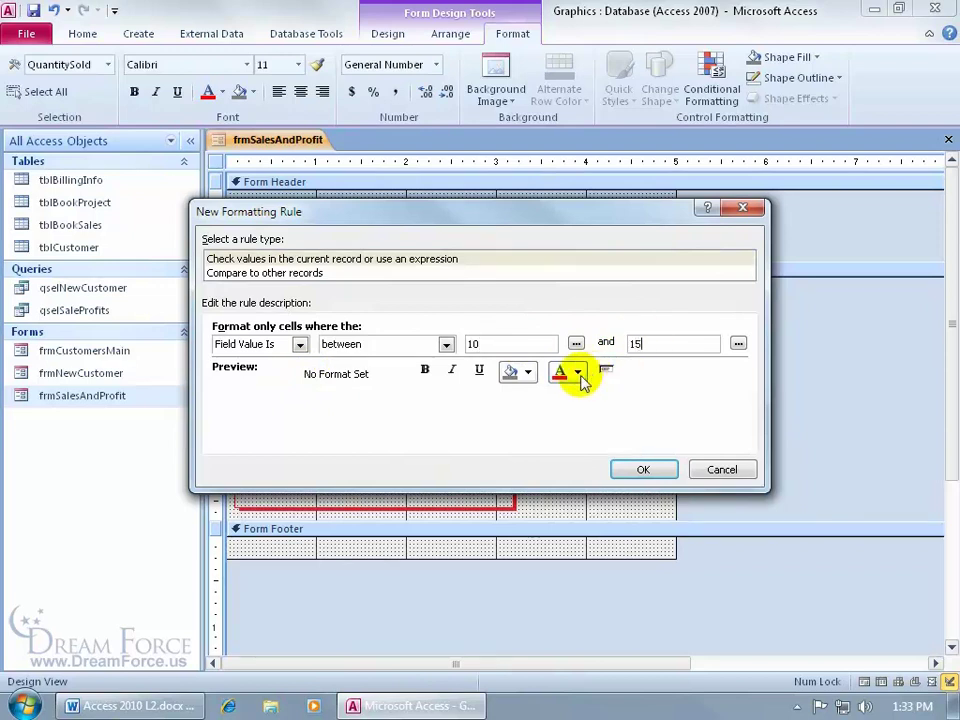
# Give the rule an underlined font with a light red background fill and apply it to the BookSold field.
pyautogui.click(479, 370)
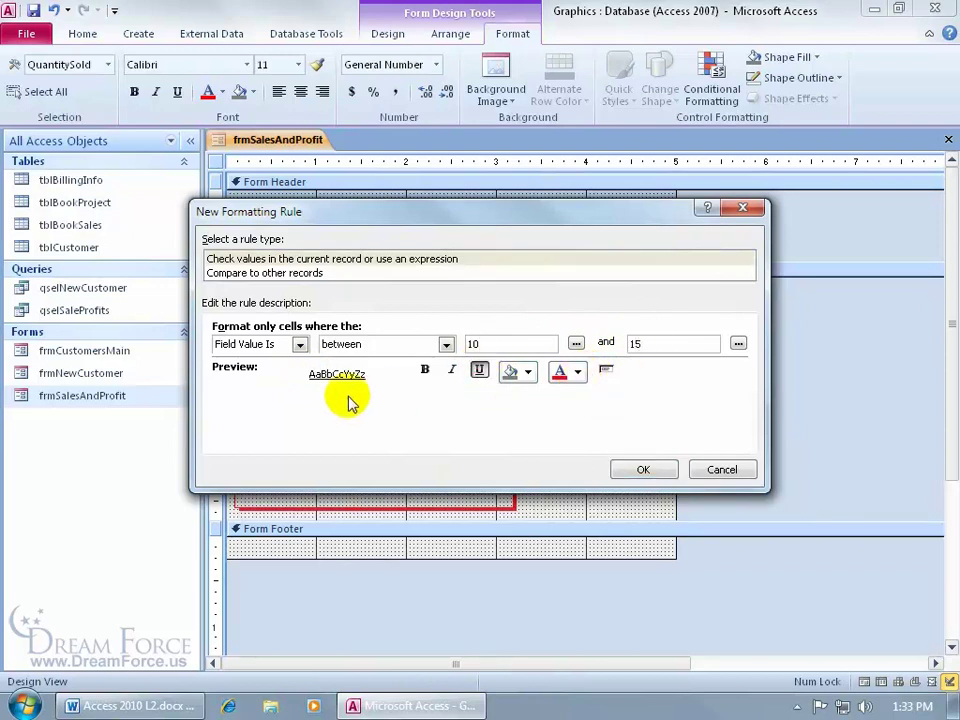
pyautogui.click(530, 373)
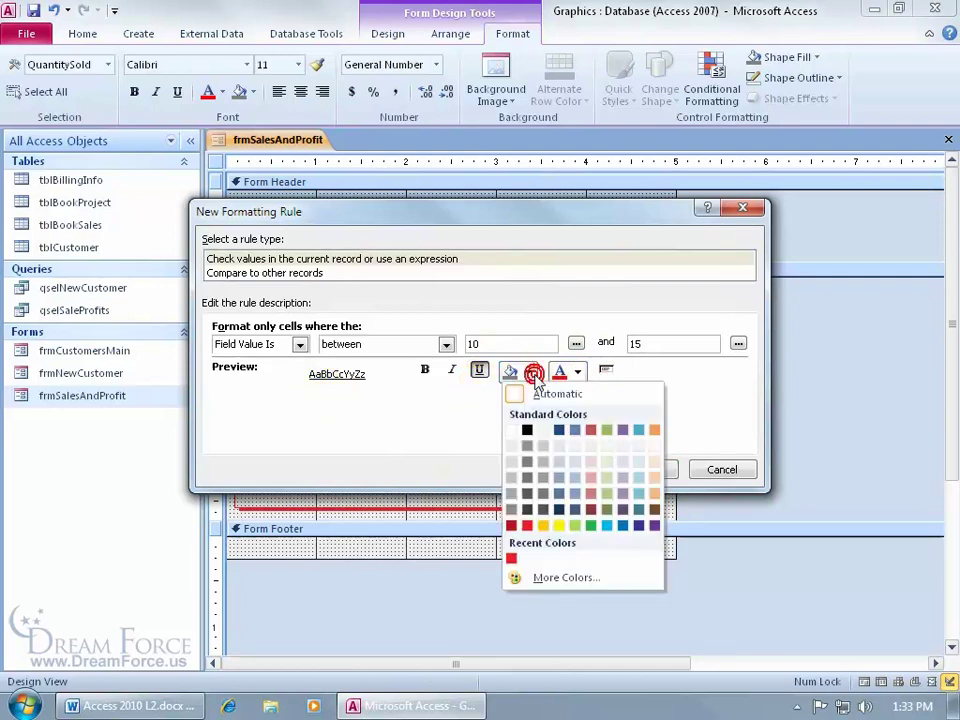
pyautogui.click(593, 461)
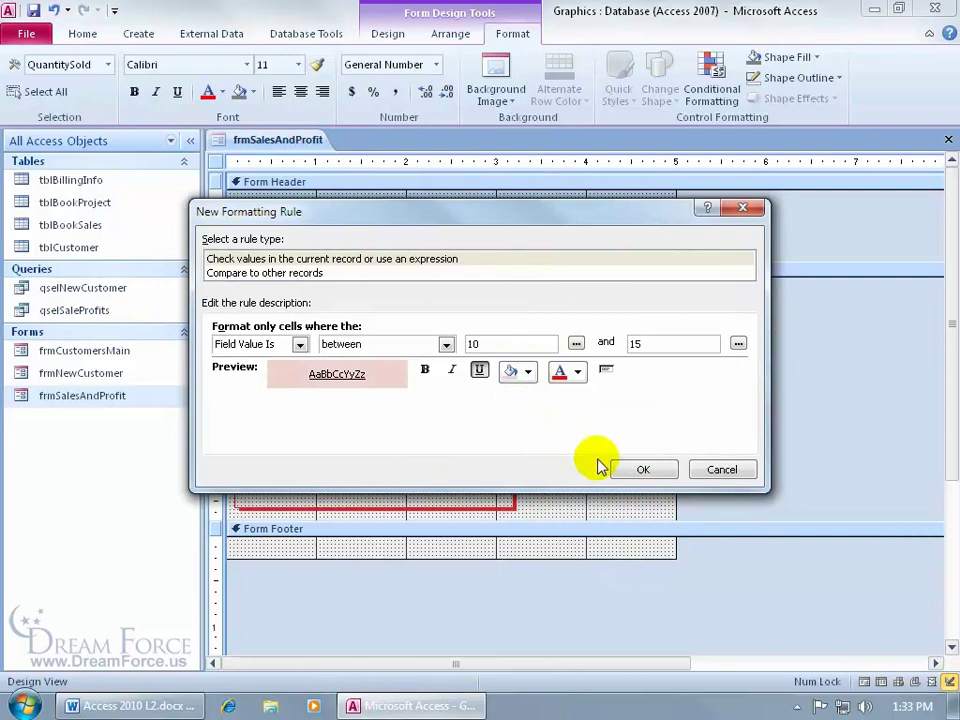
pyautogui.click(640, 468)
pyautogui.click(560, 461)
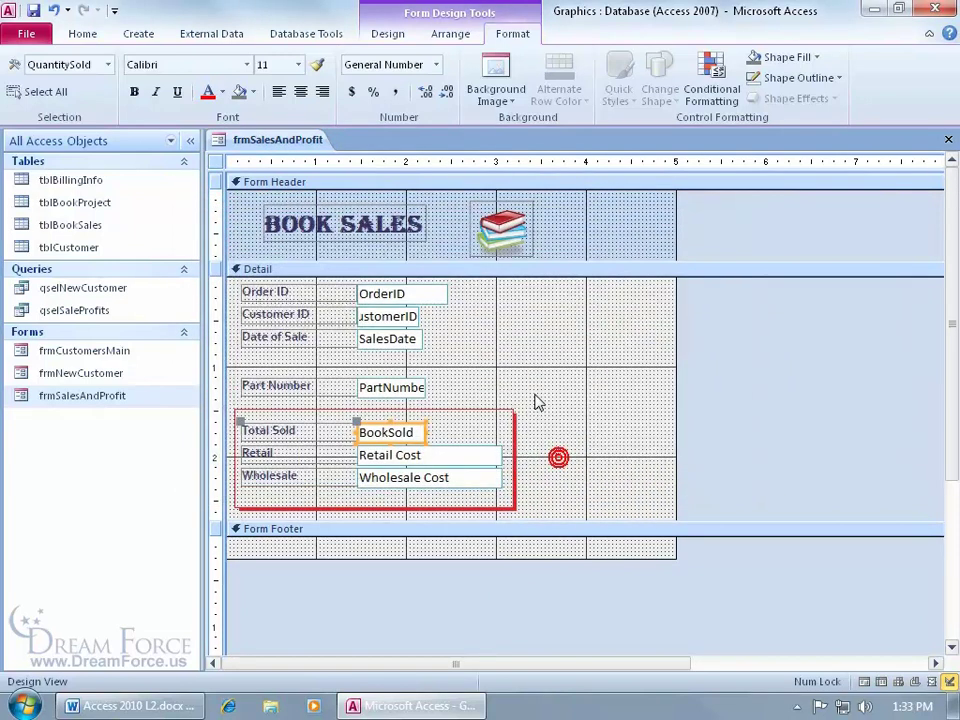
# Display the form in Form View and advance through the records to record 7 to check the Total Sold formatting.
pyautogui.rightClick(276, 143)
pyautogui.click(320, 228)
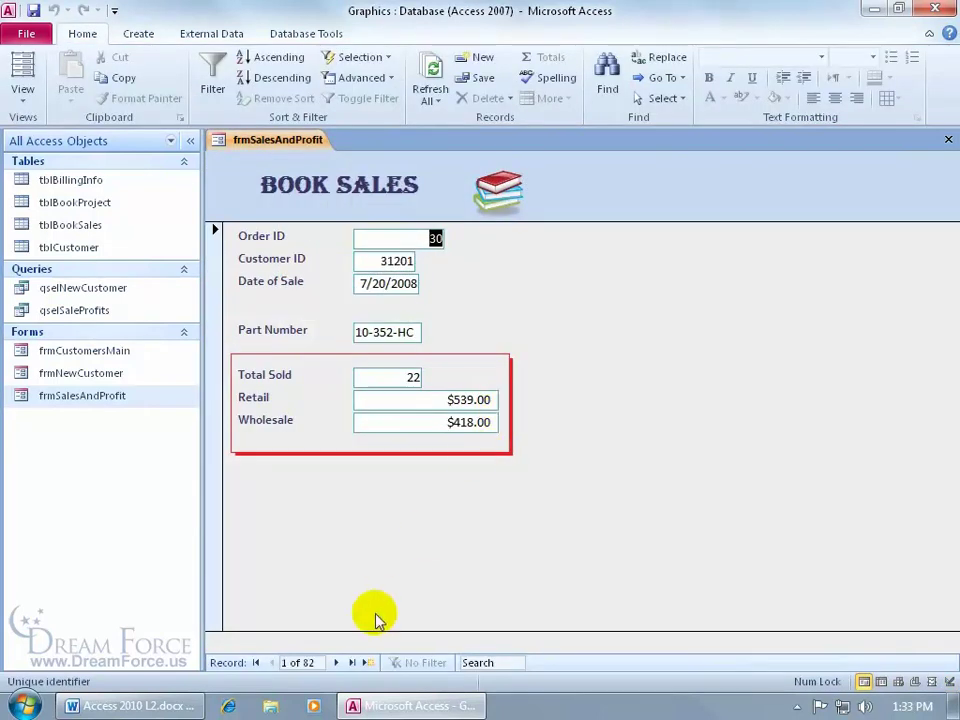
pyautogui.click(333, 662)
pyautogui.click(333, 662)
pyautogui.click(333, 662)
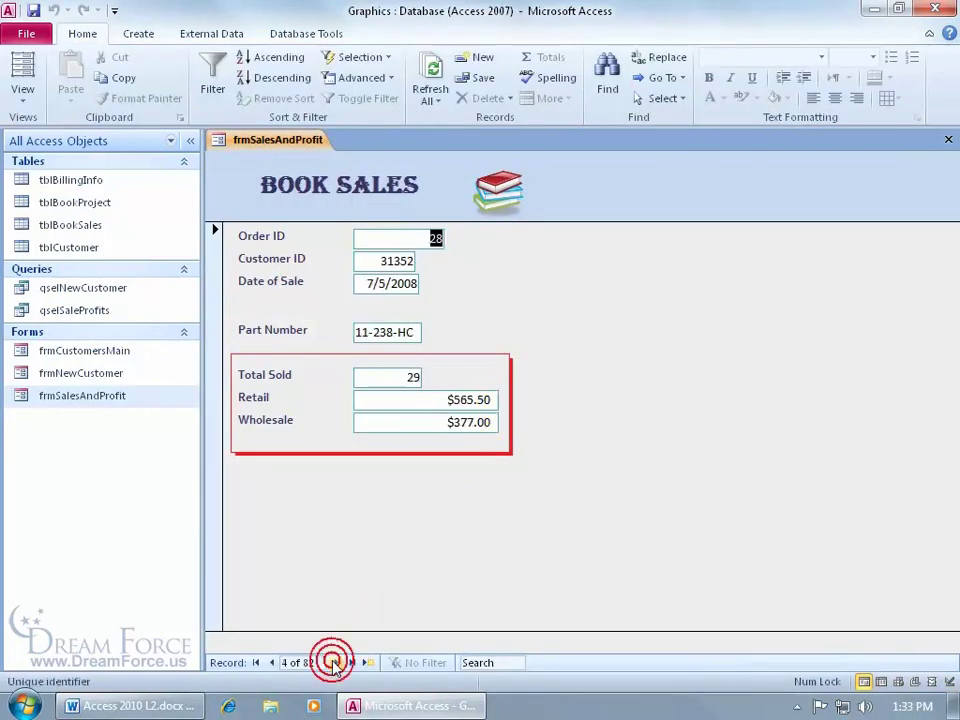
pyautogui.click(333, 662)
pyautogui.click(333, 662)
pyautogui.click(333, 662)
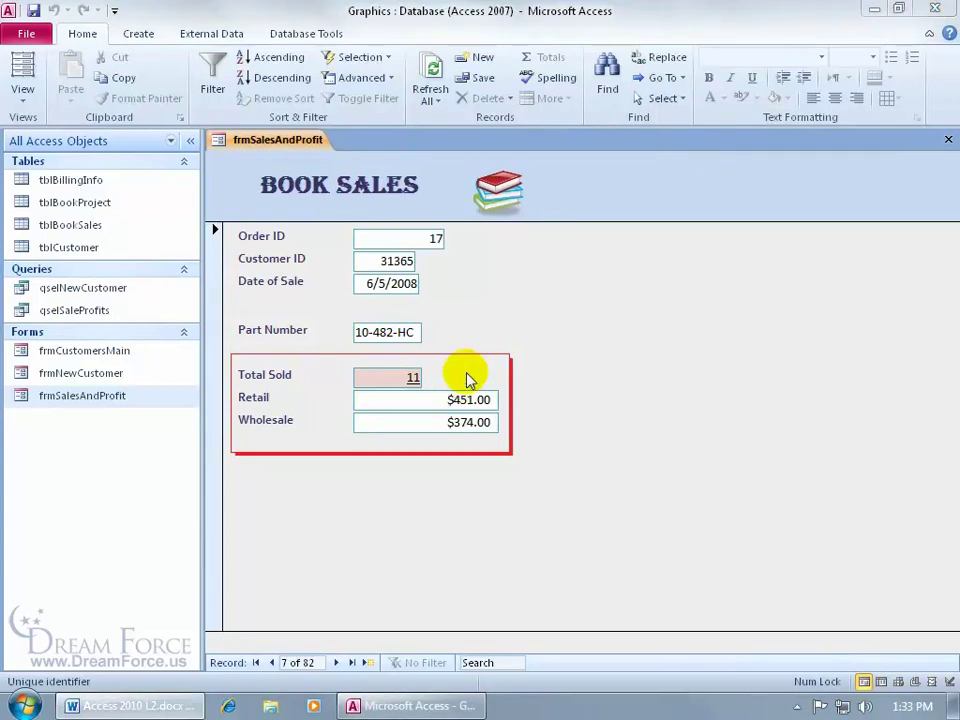
# Return to Design View and select the between 10 and 15 rule in the BookSold field's conditional formatting rules.
pyautogui.rightClick(510, 280)
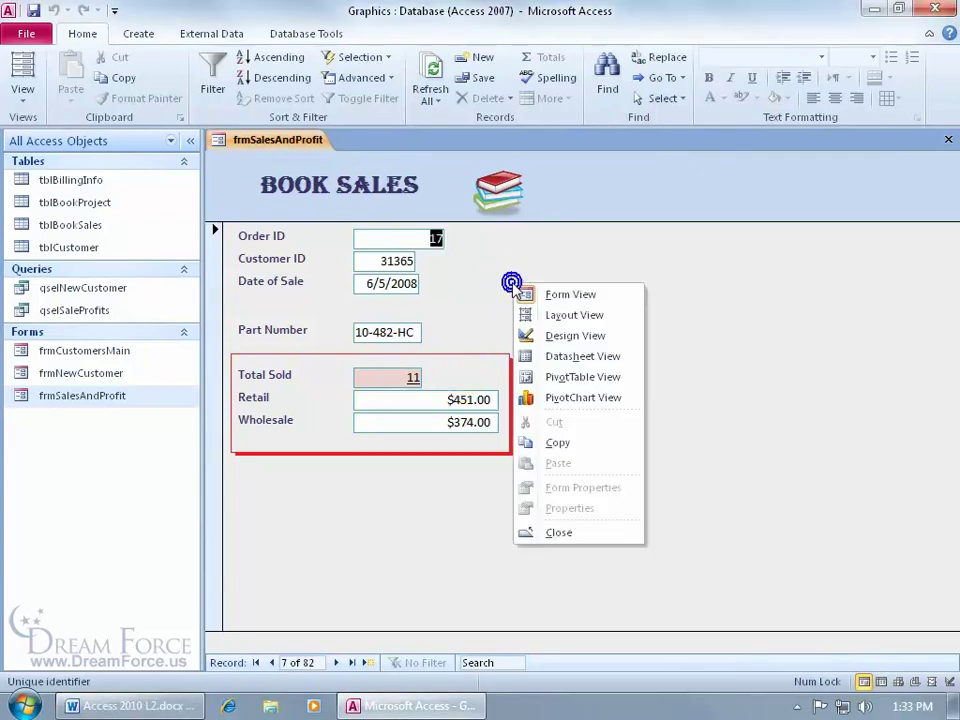
pyautogui.click(548, 335)
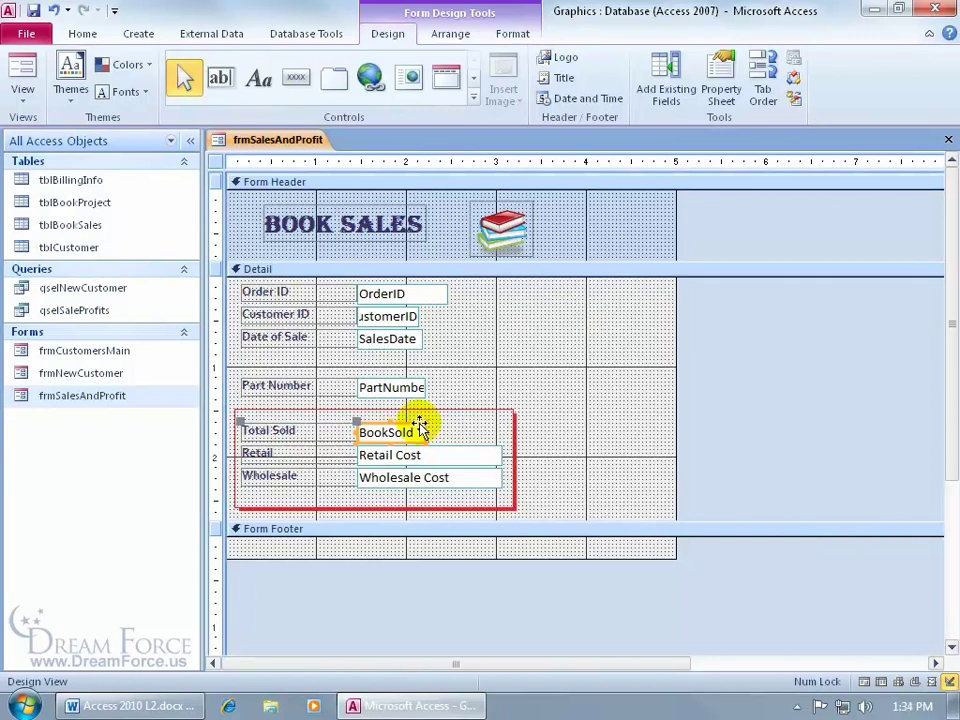
pyautogui.click(513, 34)
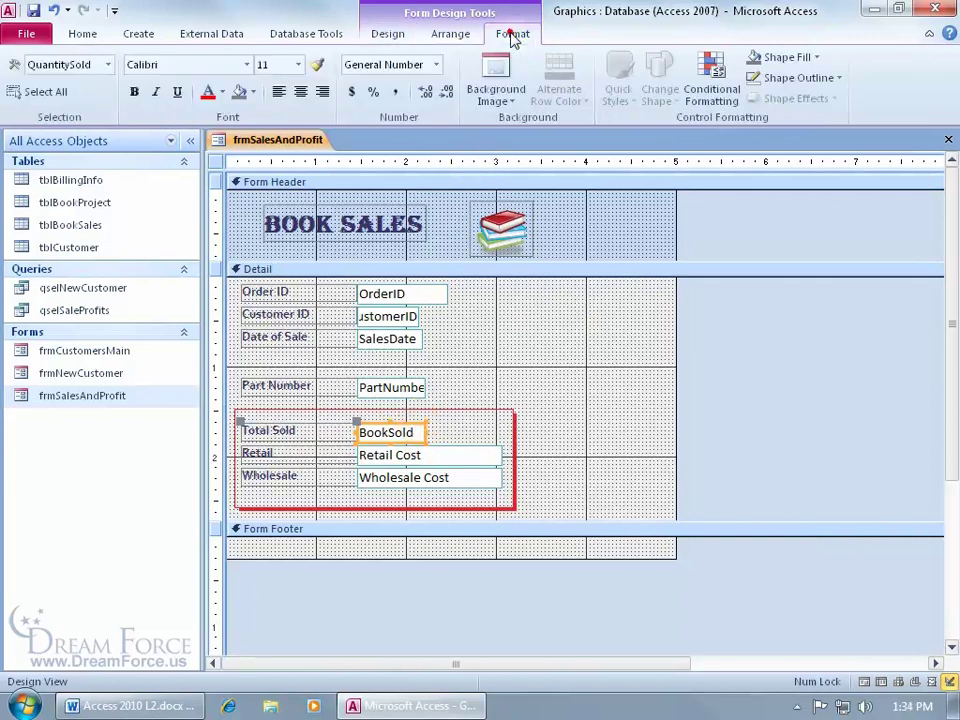
pyautogui.click(710, 92)
pyautogui.click(349, 322)
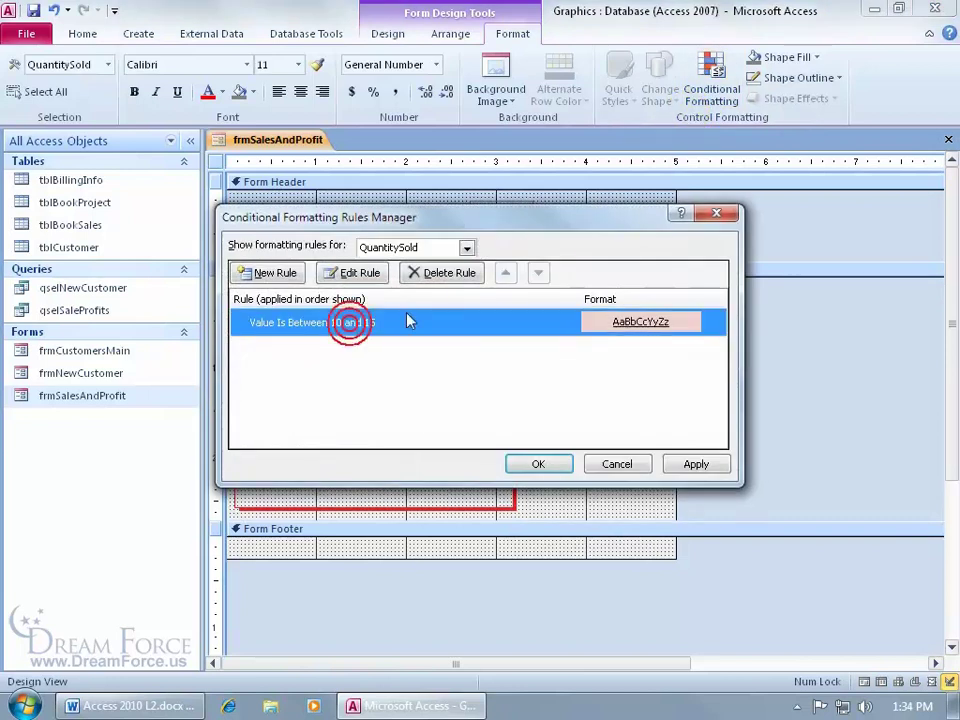